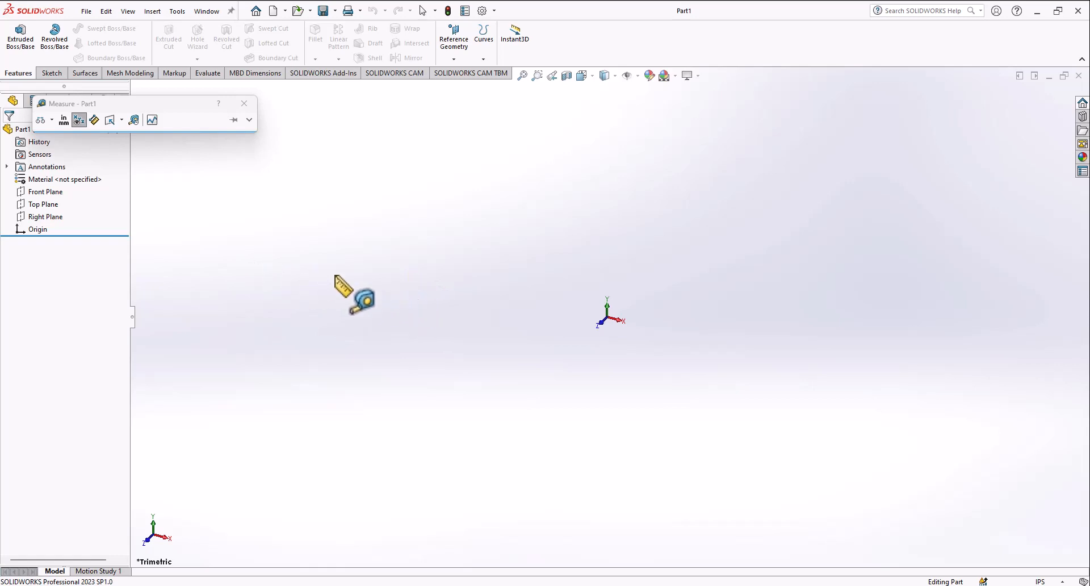
Start a sketch on the Right Plane and draw a wide corner rectangle above the origin
{"action": "left_click", "coordinate": [54, 217]}
{"action": "left_click", "coordinate": [63, 198]}
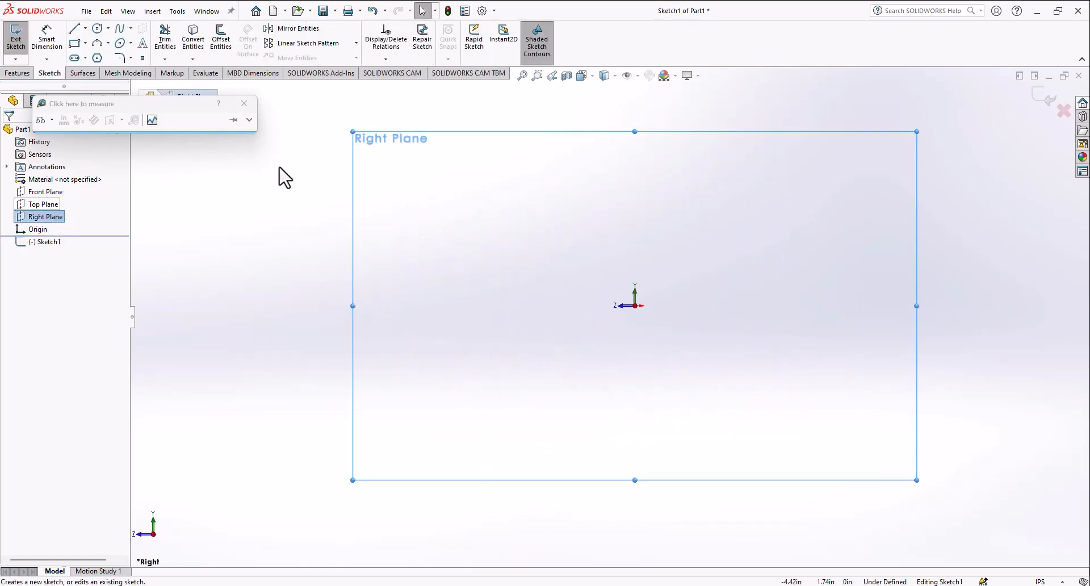
{"action": "left_click", "coordinate": [74, 44]}
{"action": "left_click", "coordinate": [540, 230]}
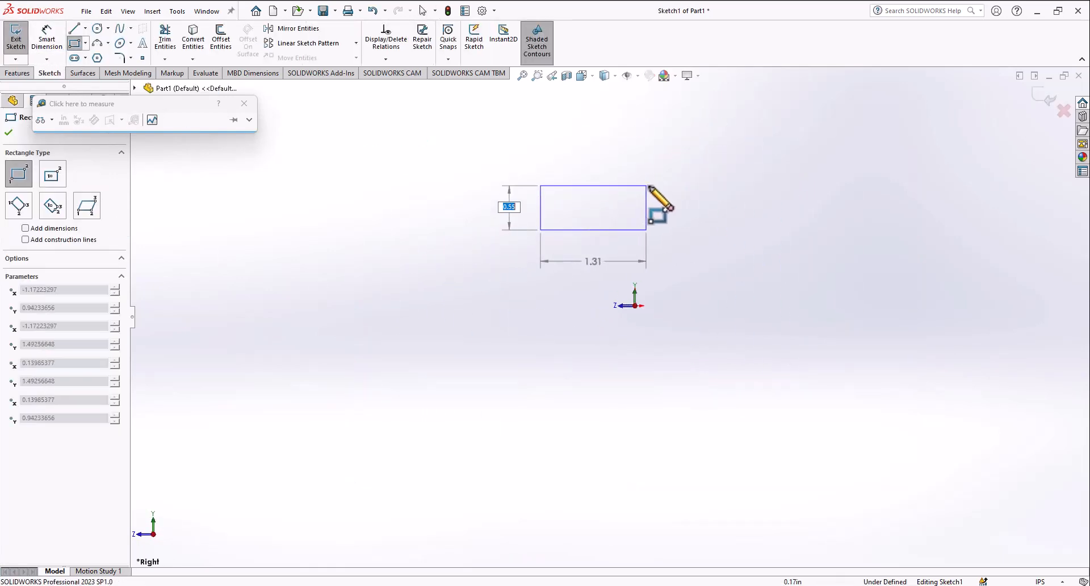
{"action": "left_click", "coordinate": [703, 189]}
Extrude the rectangle 0.76 in as a one-direction thin feature with a 0.10 in wall
{"action": "left_click", "coordinate": [16, 39]}
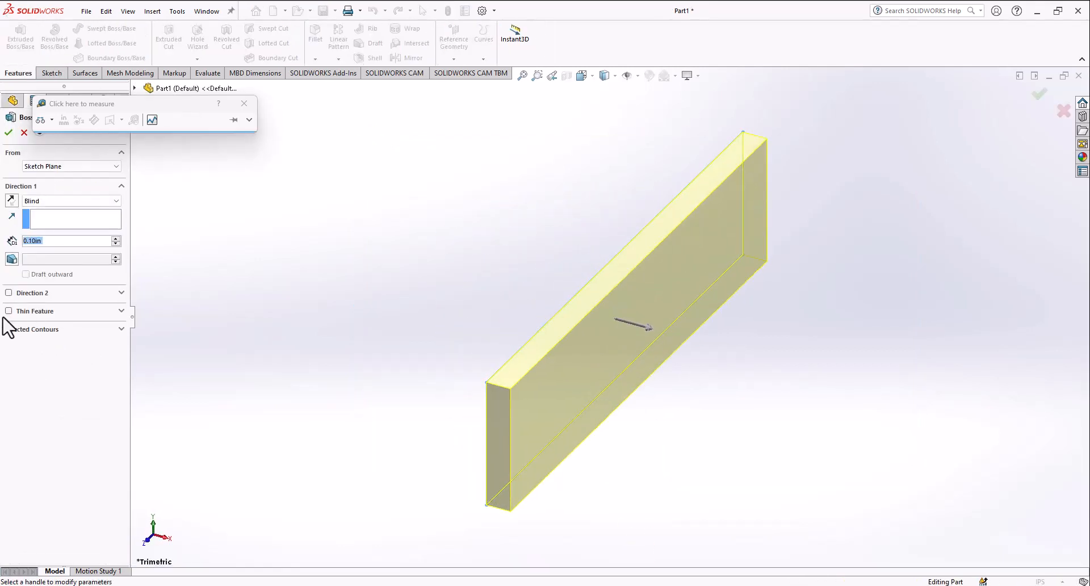
{"action": "left_click", "coordinate": [9, 311]}
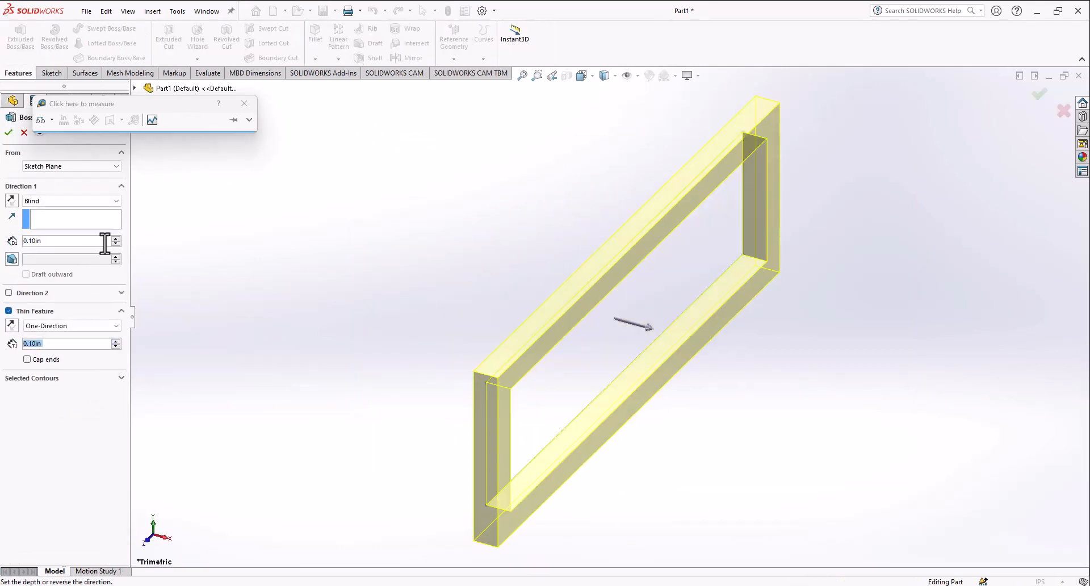
{"action": "left_click_drag", "start_coordinate": [649, 338], "coordinate": [742, 369]}
{"action": "scroll", "coordinate": [741, 370], "scroll_direction": "down", "scroll_amount": 5}
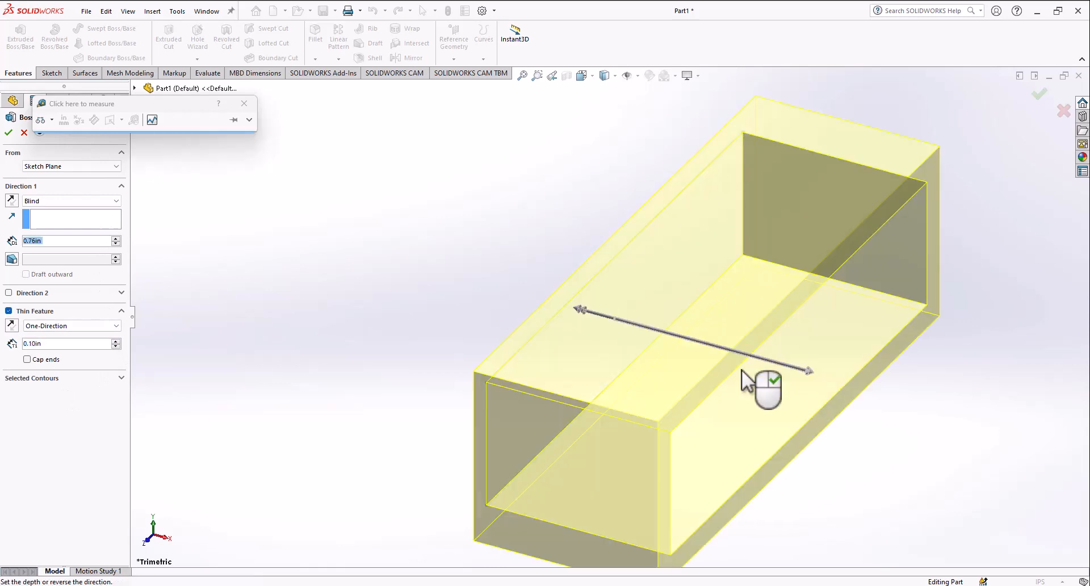
{"action": "scroll", "coordinate": [736, 401], "scroll_direction": "up", "scroll_amount": 2}
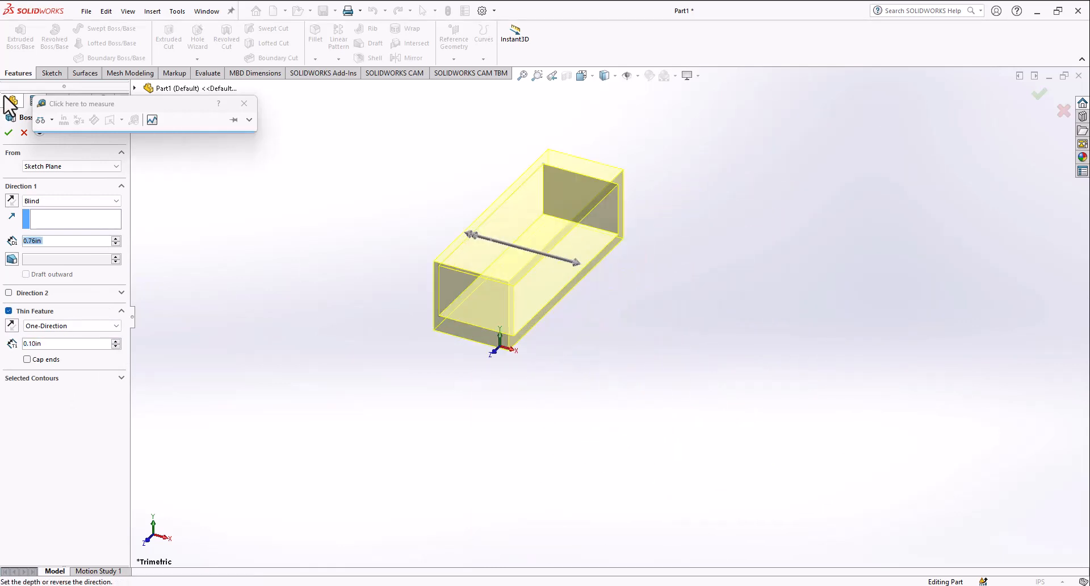
{"action": "left_click", "coordinate": [8, 133]}
Sketch a tilted 3-point corner rectangle on the Right Plane, below and beside the thin-walled frame
{"action": "middle_click_drag", "start_coordinate": [455, 341], "coordinate": [689, 370]}
{"action": "scroll", "coordinate": [689, 370], "scroll_direction": "up", "scroll_amount": 2}
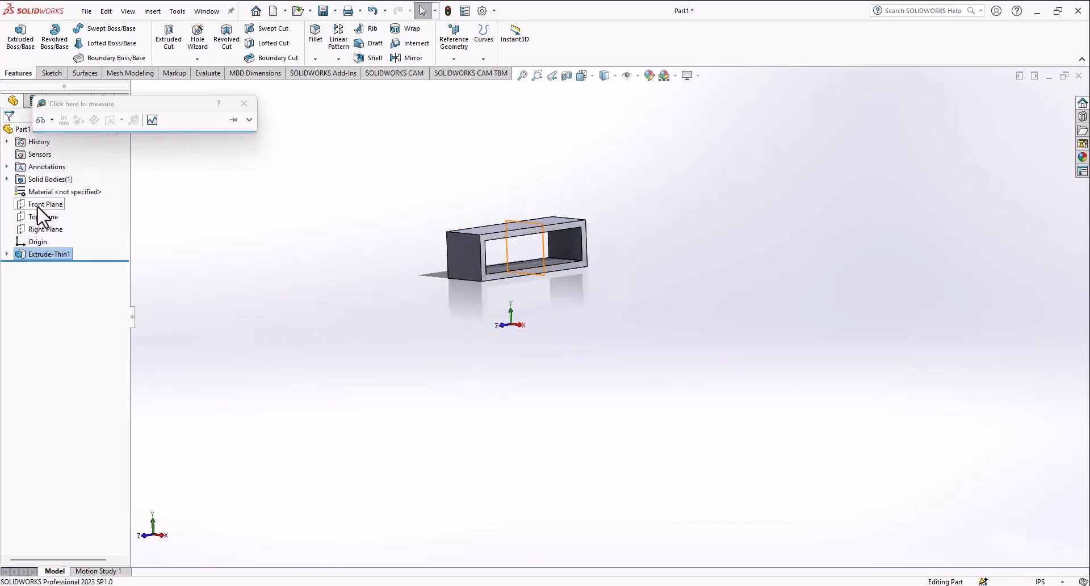
{"action": "left_click", "coordinate": [43, 229]}
{"action": "left_click", "coordinate": [54, 212]}
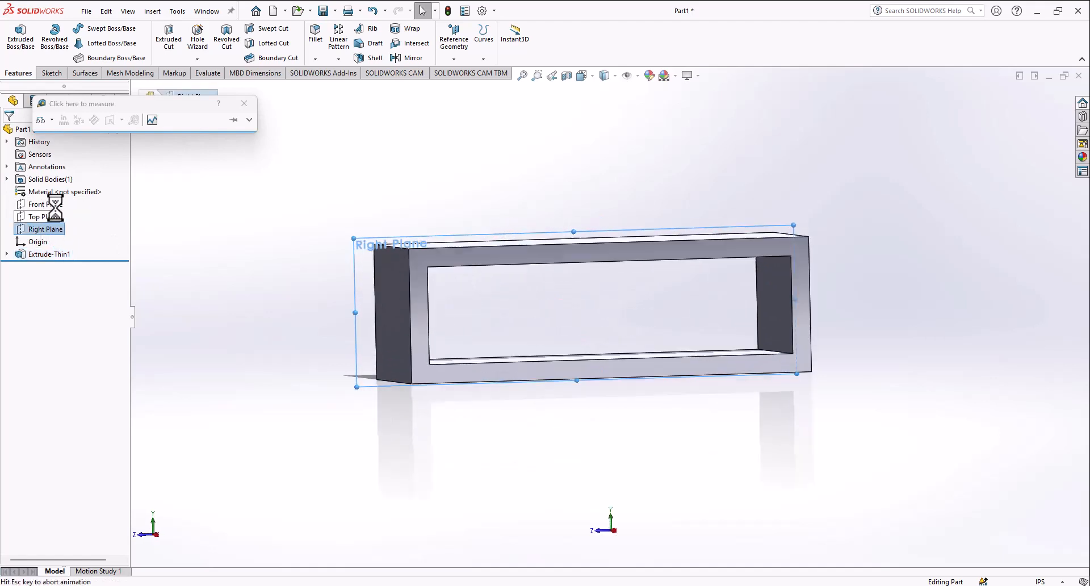
{"action": "scroll", "coordinate": [699, 472], "scroll_direction": "down", "scroll_amount": 3}
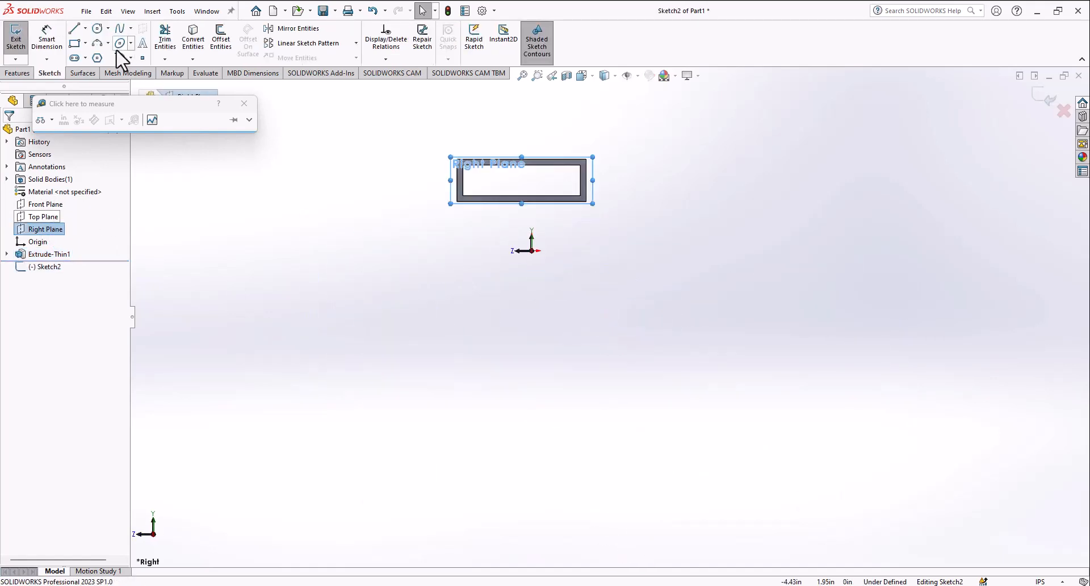
{"action": "left_click", "coordinate": [84, 44]}
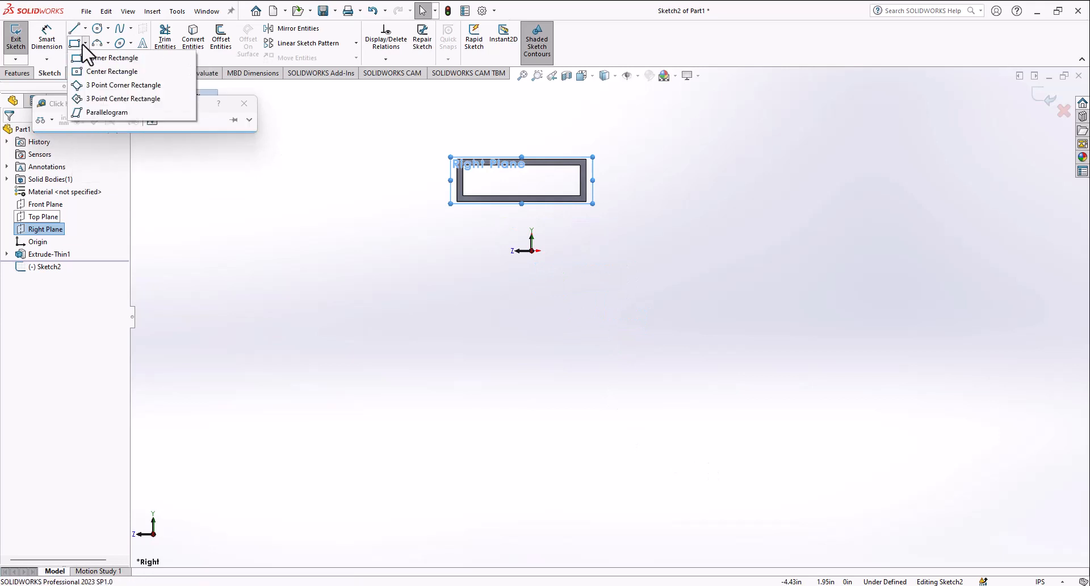
{"action": "left_click", "coordinate": [103, 86]}
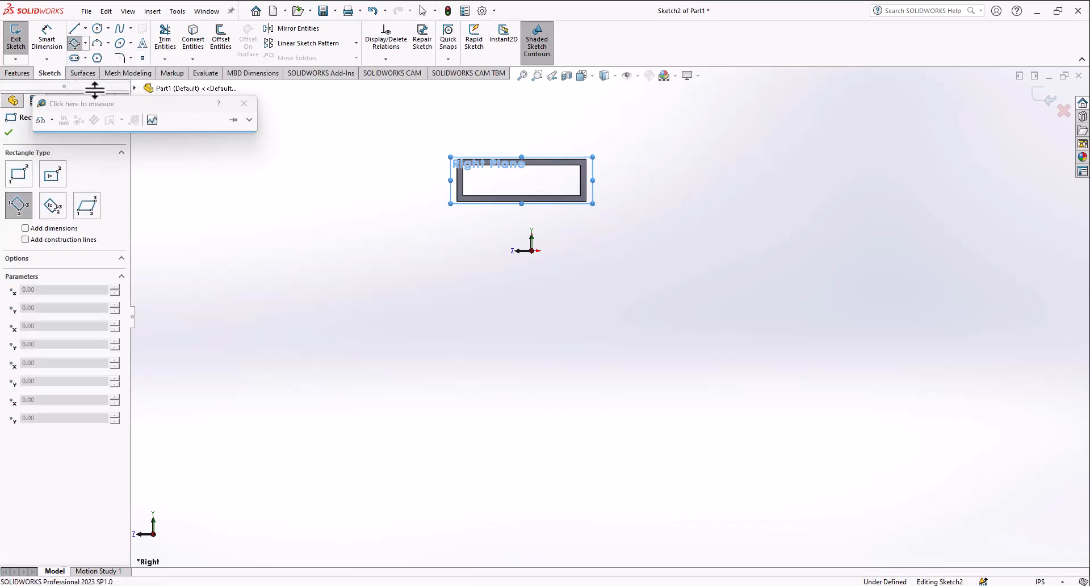
{"action": "left_click", "coordinate": [574, 368]}
{"action": "left_click", "coordinate": [659, 235]}
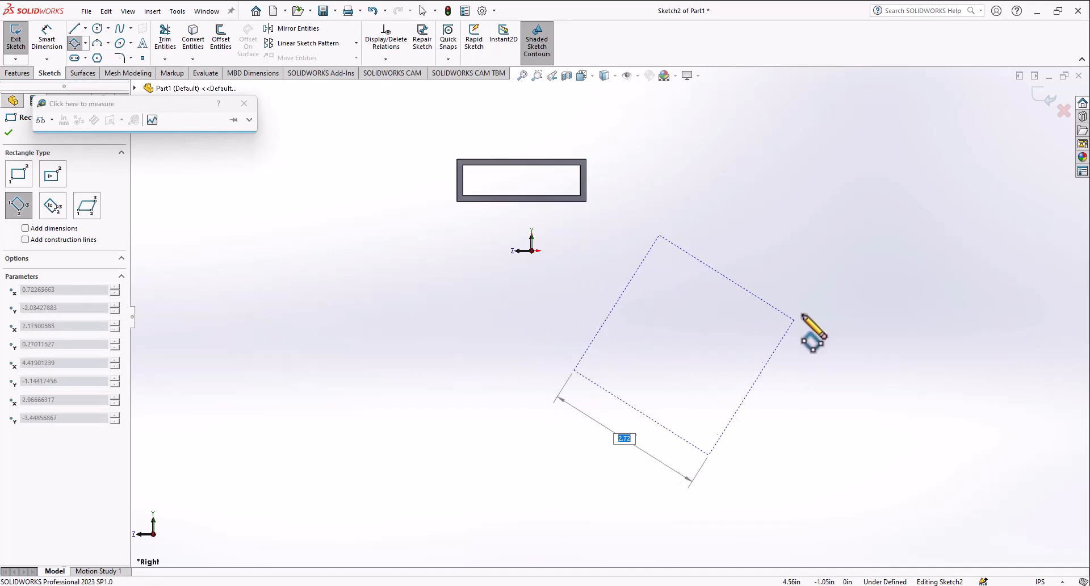
{"action": "left_click", "coordinate": [871, 368]}
{"action": "left_click", "coordinate": [16, 43]}
Extrude the tilted rectangle 4.83 in with an inward draft, stepping the draft angle up beyond 2 degrees
{"action": "left_click", "coordinate": [20, 39]}
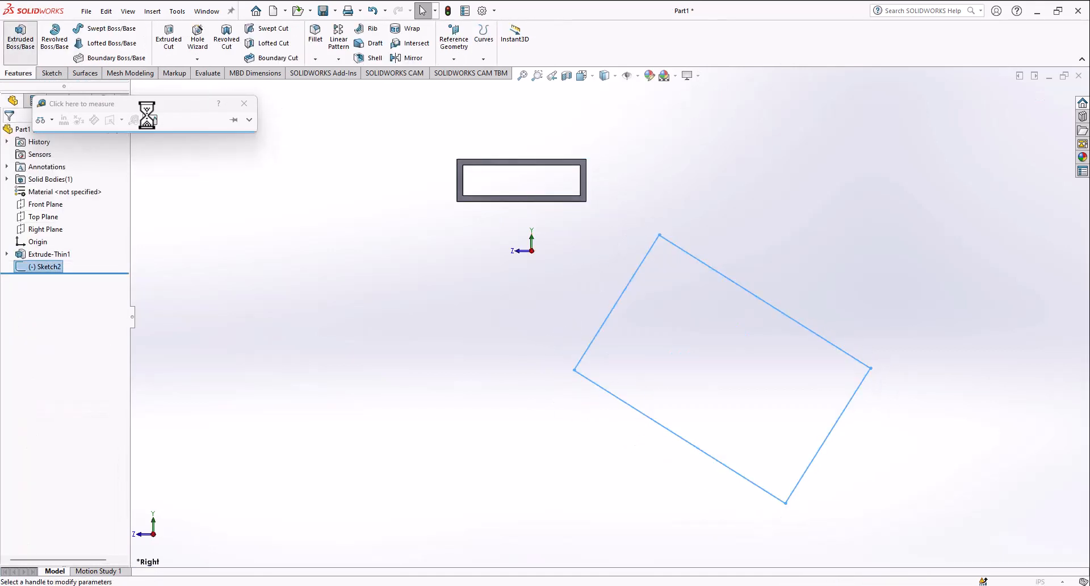
{"action": "left_click_drag", "start_coordinate": [685, 366], "coordinate": [901, 376]}
{"action": "middle_click_drag", "start_coordinate": [590, 358], "coordinate": [550, 400]}
{"action": "scroll", "coordinate": [567, 366], "scroll_direction": "down", "scroll_amount": 2}
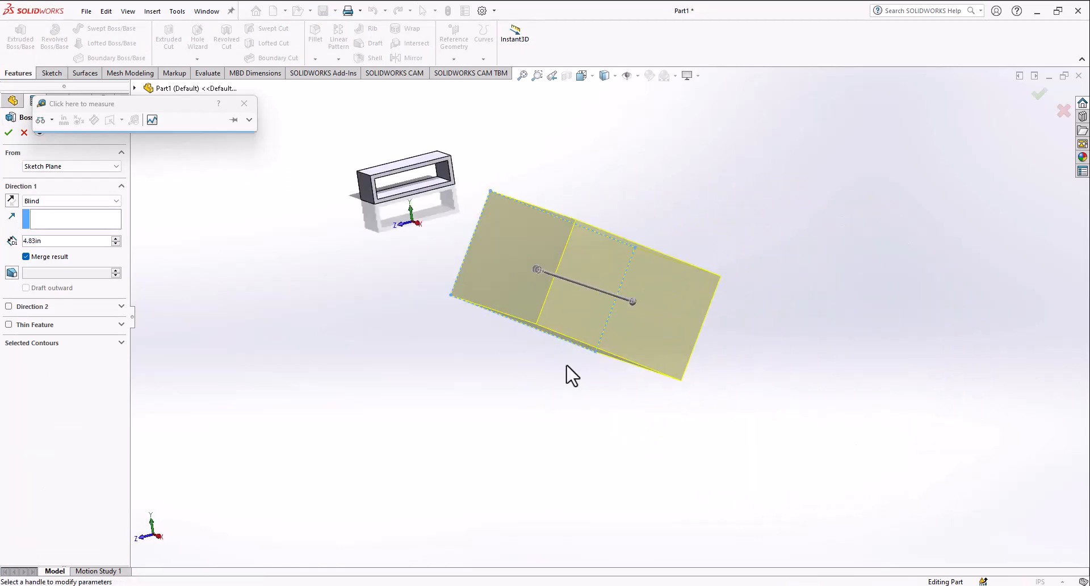
{"action": "left_click", "coordinate": [11, 273]}
{"action": "left_click", "coordinate": [116, 270]}
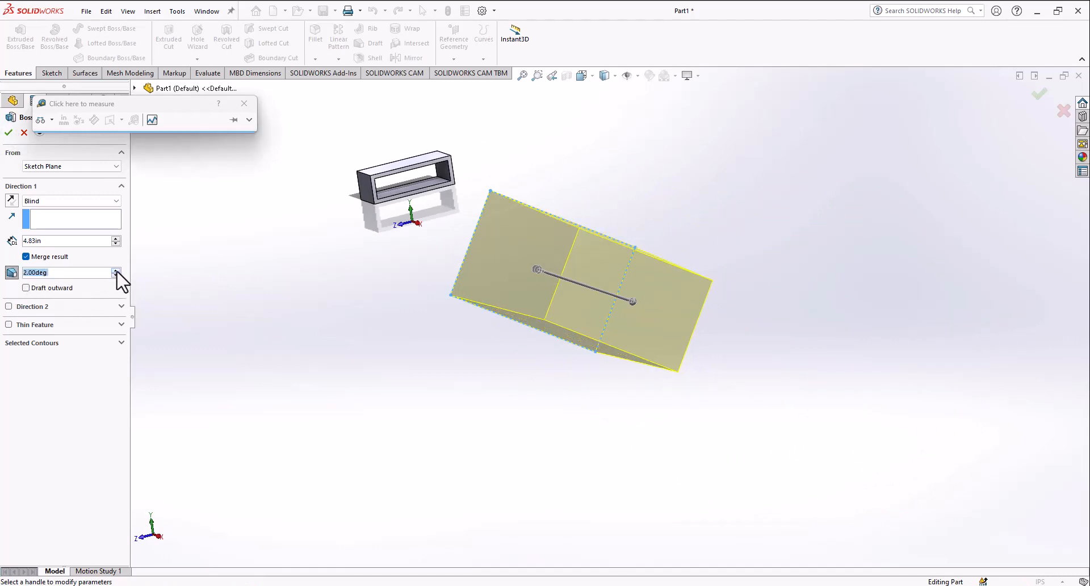
{"action": "left_click", "coordinate": [116, 271]}
{"action": "left_click", "coordinate": [116, 270]}
{"action": "left_click", "coordinate": [116, 271]}
{"action": "left_click", "coordinate": [116, 271]}
{"action": "left_click", "coordinate": [8, 133]}
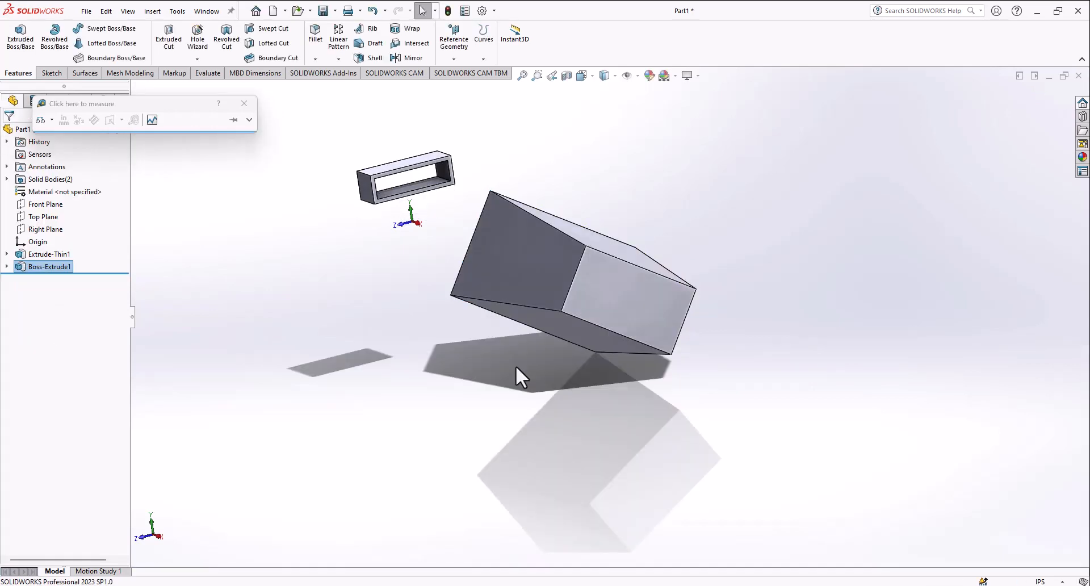
Edit the drafted block's base sketch, moving the rectangle's upper edge outward to enlarge the block
{"action": "middle_click_drag", "start_coordinate": [516, 374], "coordinate": [613, 387]}
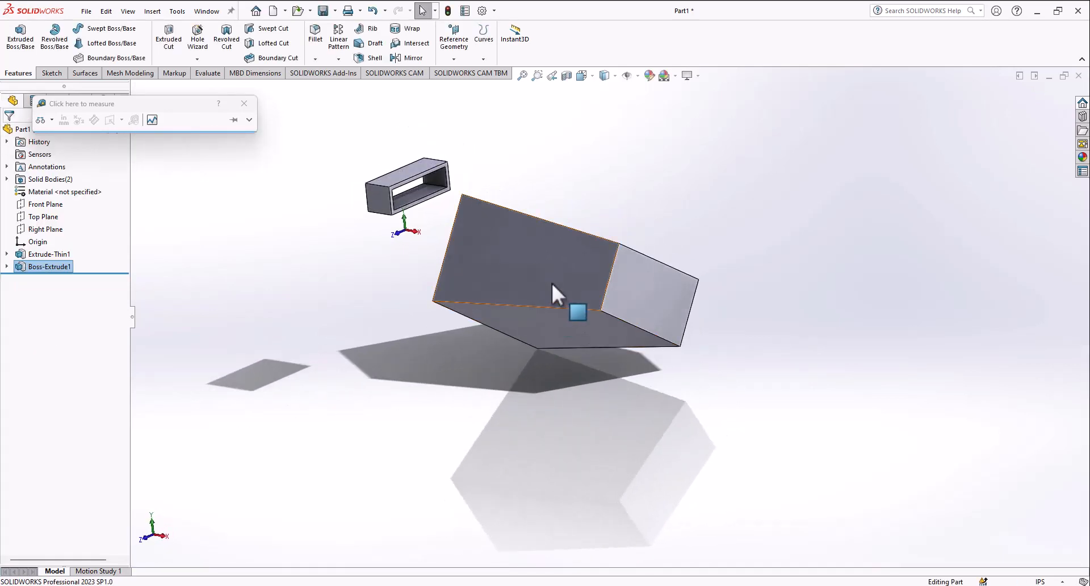
{"action": "left_click", "coordinate": [6, 266]}
{"action": "right_click", "coordinate": [47, 279]}
{"action": "left_click", "coordinate": [53, 246]}
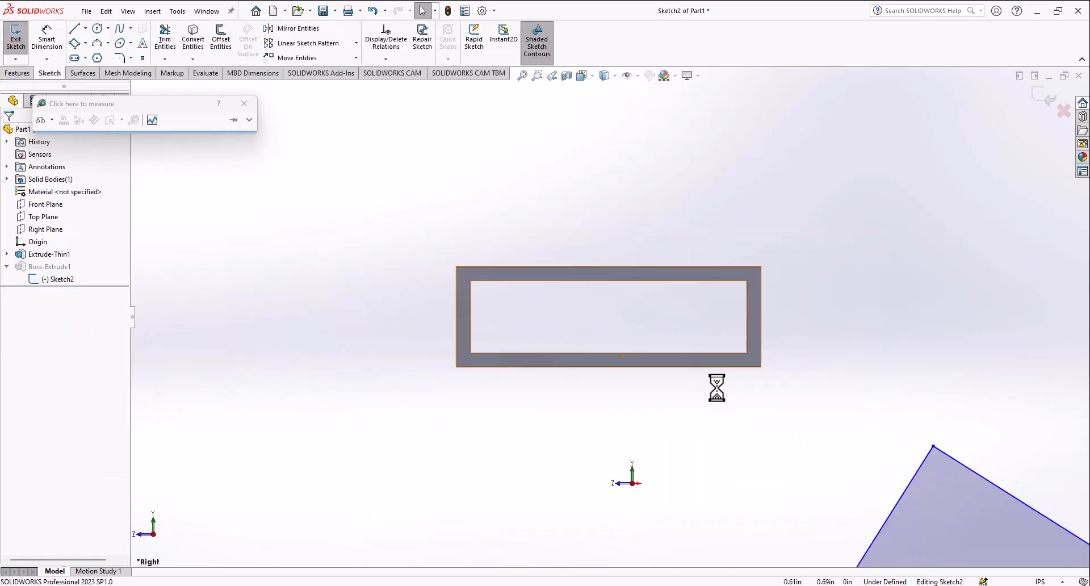
{"action": "mouse_move", "coordinate": [704, 375]}
{"action": "left_mouse_down"}
{"action": "mouse_move", "coordinate": [733, 353]}
{"action": "mouse_move", "coordinate": [732, 325]}
{"action": "left_mouse_up"}
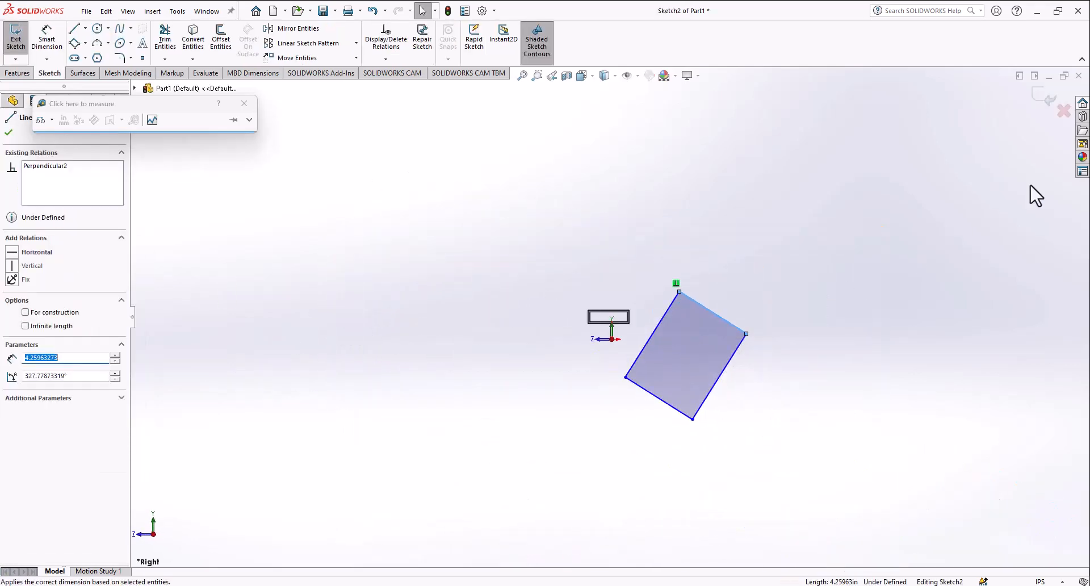
{"action": "left_click", "coordinate": [1033, 99]}
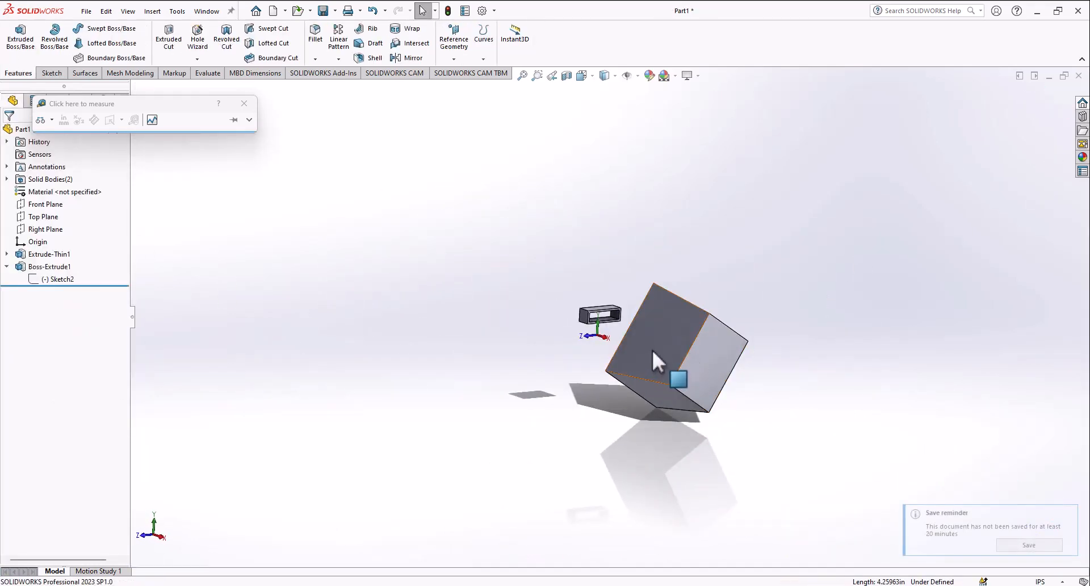
Sketch an upright 3-point corner rectangle about 0.81 in by 1.58 in near a lower corner of the block's large side face
{"action": "left_click", "coordinate": [681, 346]}
{"action": "left_click", "coordinate": [704, 316]}
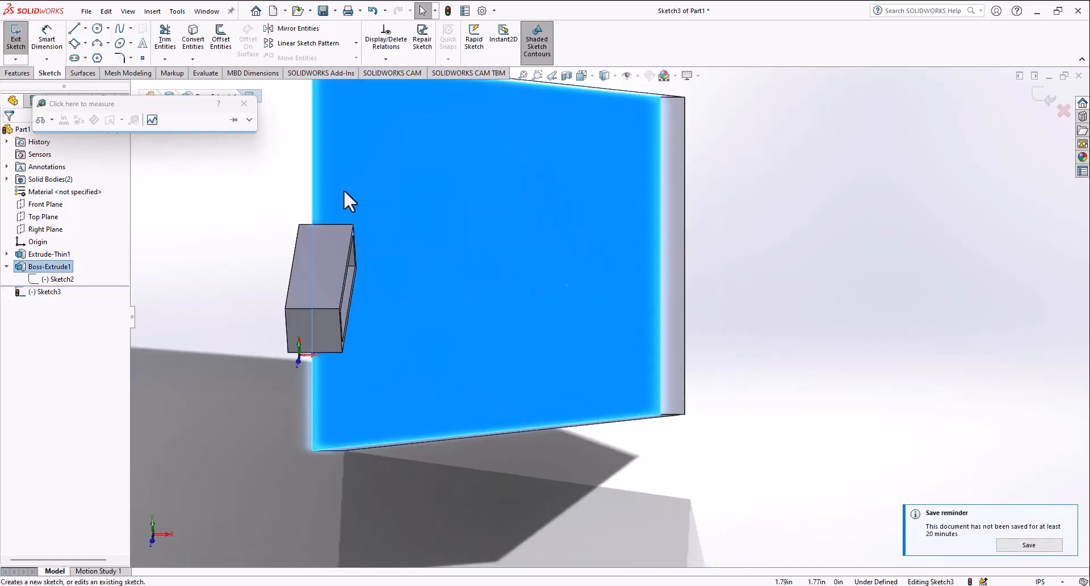
{"action": "left_click", "coordinate": [76, 45]}
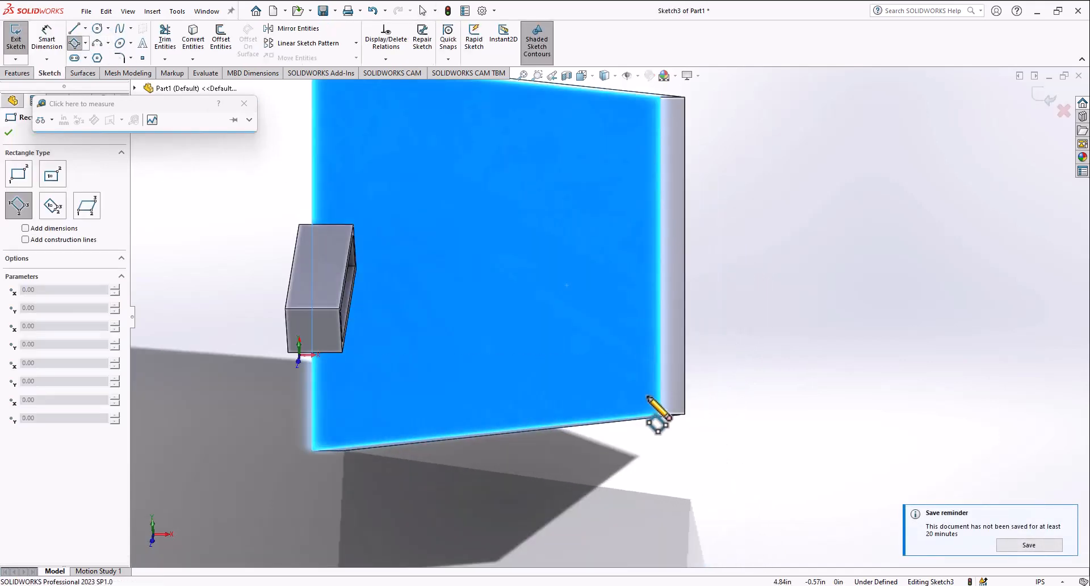
{"action": "left_click", "coordinate": [647, 396]}
{"action": "left_click", "coordinate": [646, 283]}
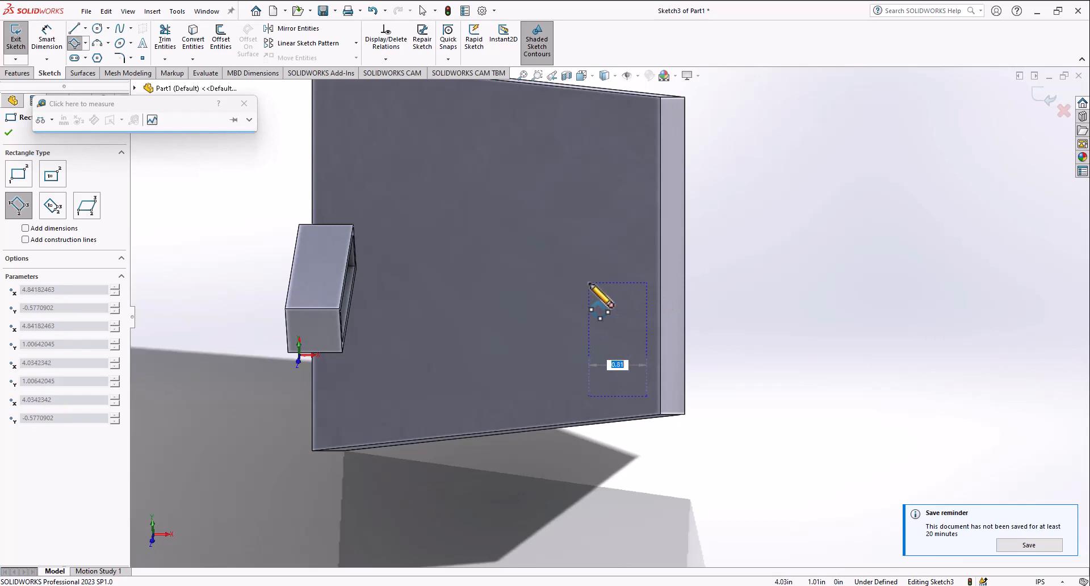
{"action": "left_click", "coordinate": [589, 282]}
{"action": "left_click", "coordinate": [16, 36]}
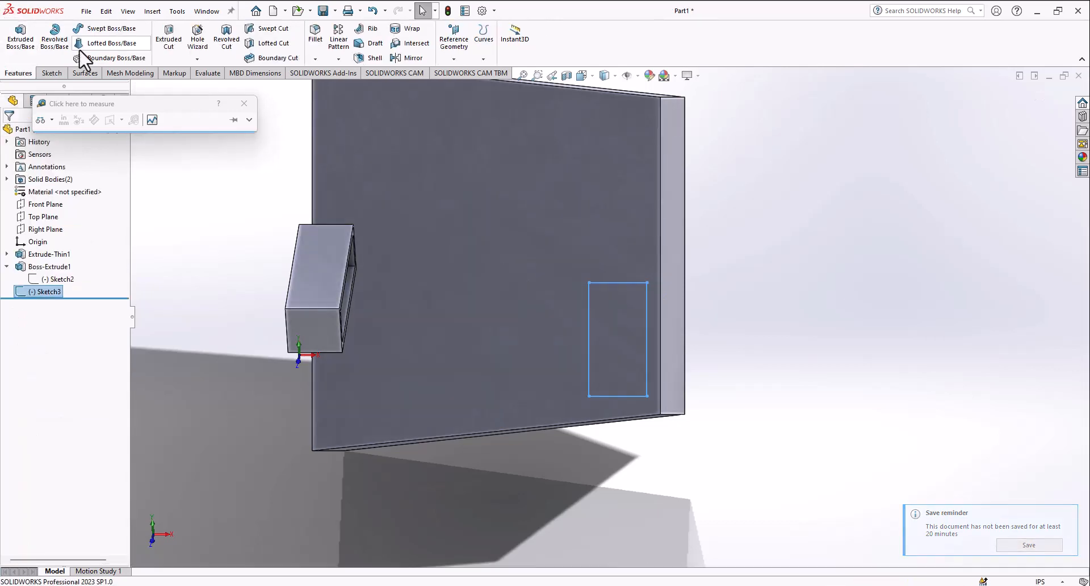
Cut the small rectangle into the block as a blind pocket that stops short of the opposite side
{"action": "left_click", "coordinate": [167, 45]}
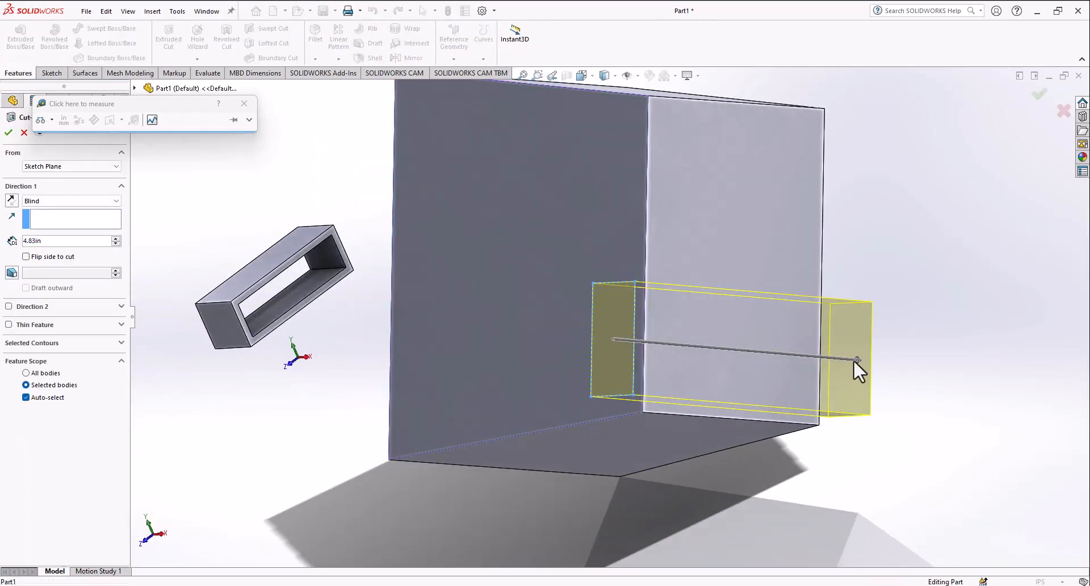
{"action": "left_click_drag", "start_coordinate": [857, 360], "coordinate": [755, 351]}
{"action": "left_click", "coordinate": [9, 134]}
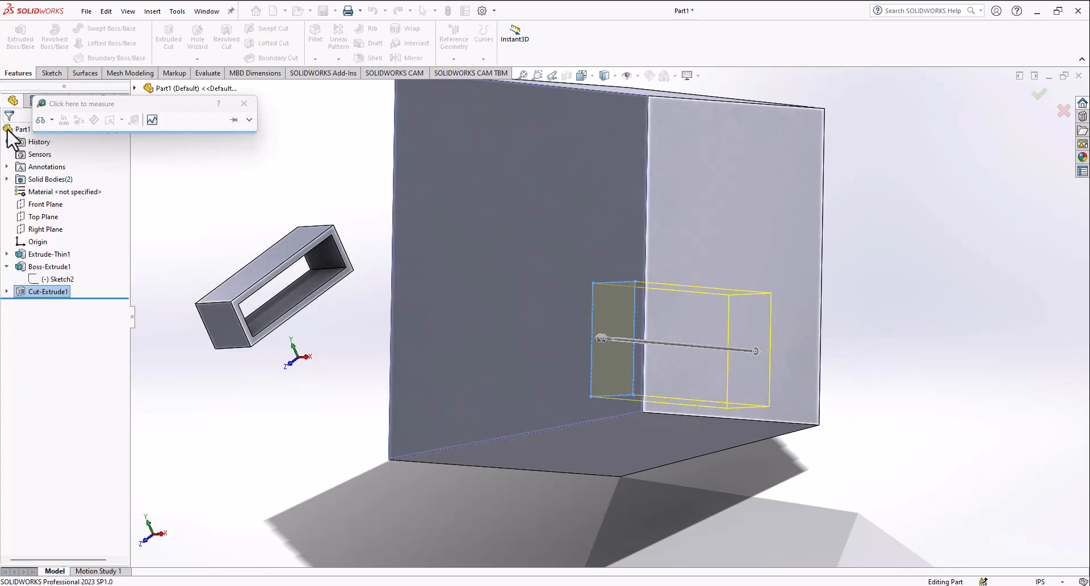
Sketch a closed four-line half-profile on the pocket's floor, about 0.19 in wide, with a long vertical side and a slanted lower end
{"action": "middle_click_drag", "start_coordinate": [546, 318], "coordinate": [419, 194]}
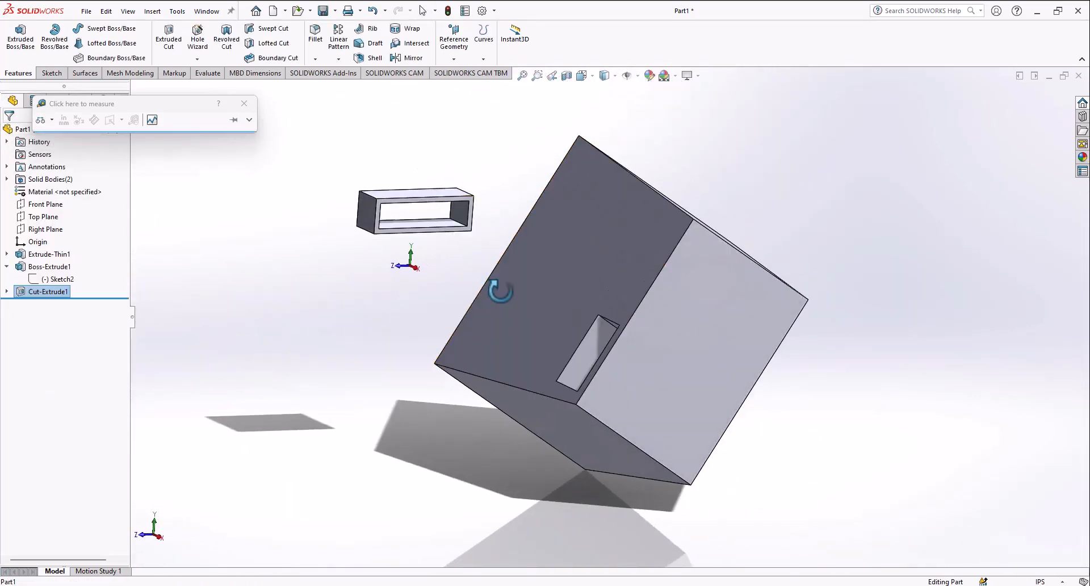
{"action": "middle_click_drag", "start_coordinate": [499, 353], "coordinate": [662, 426]}
{"action": "scroll", "coordinate": [663, 425], "scroll_direction": "down", "scroll_amount": 8}
{"action": "middle_click_drag", "start_coordinate": [615, 304], "coordinate": [621, 263]}
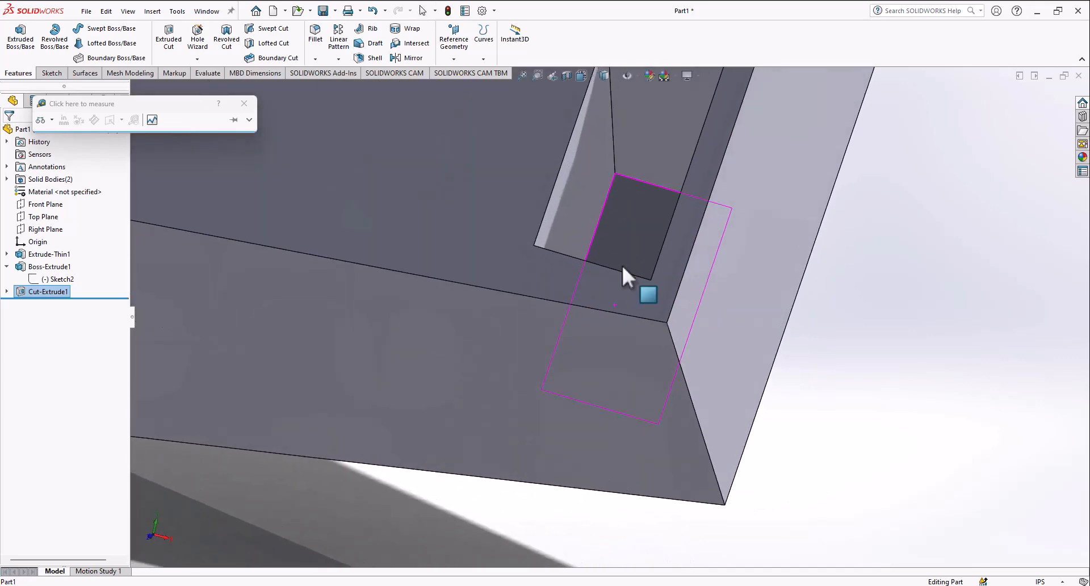
{"action": "left_click", "coordinate": [619, 242]}
{"action": "left_click", "coordinate": [670, 210]}
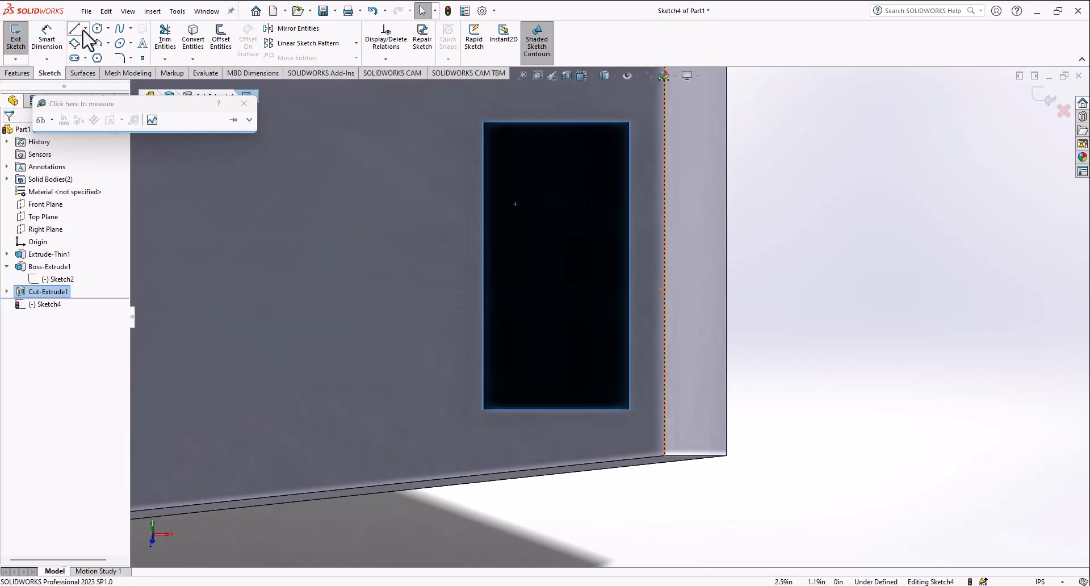
{"action": "key", "text": "l"}
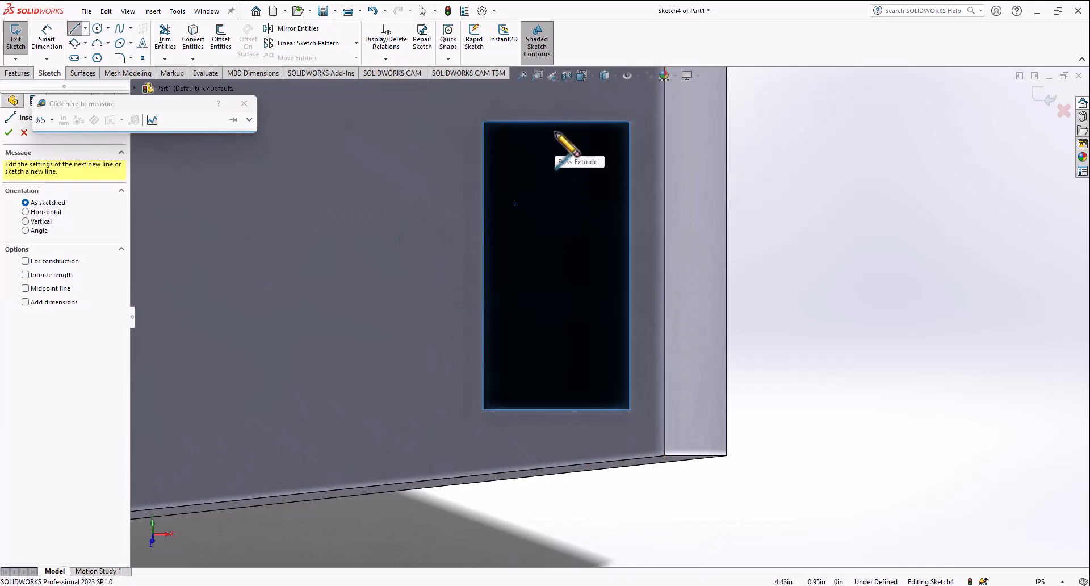
{"action": "left_click", "coordinate": [555, 131]}
{"action": "left_click", "coordinate": [555, 399]}
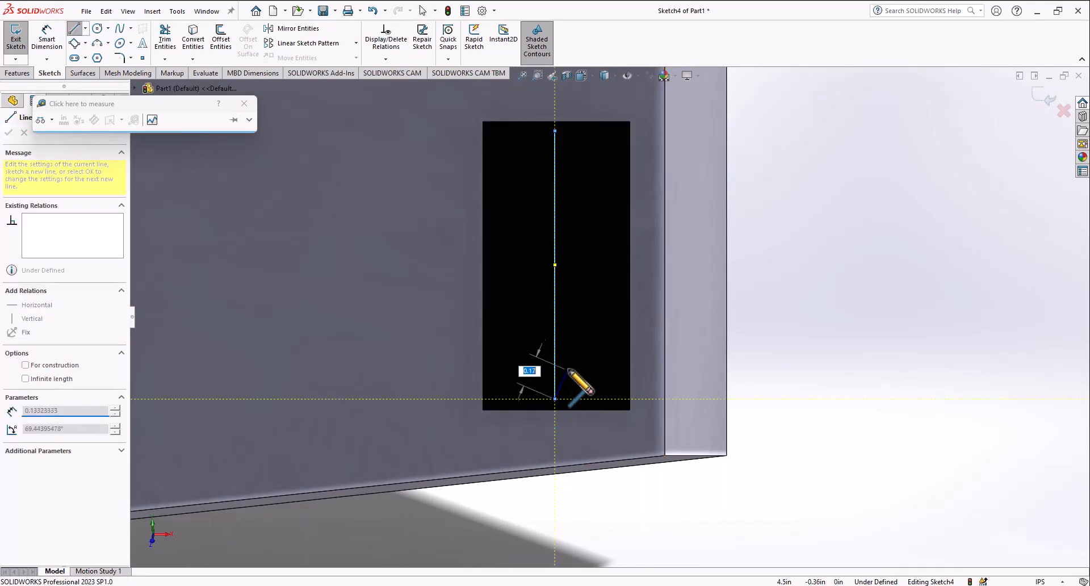
{"action": "left_click", "coordinate": [590, 327]}
{"action": "left_click", "coordinate": [591, 131]}
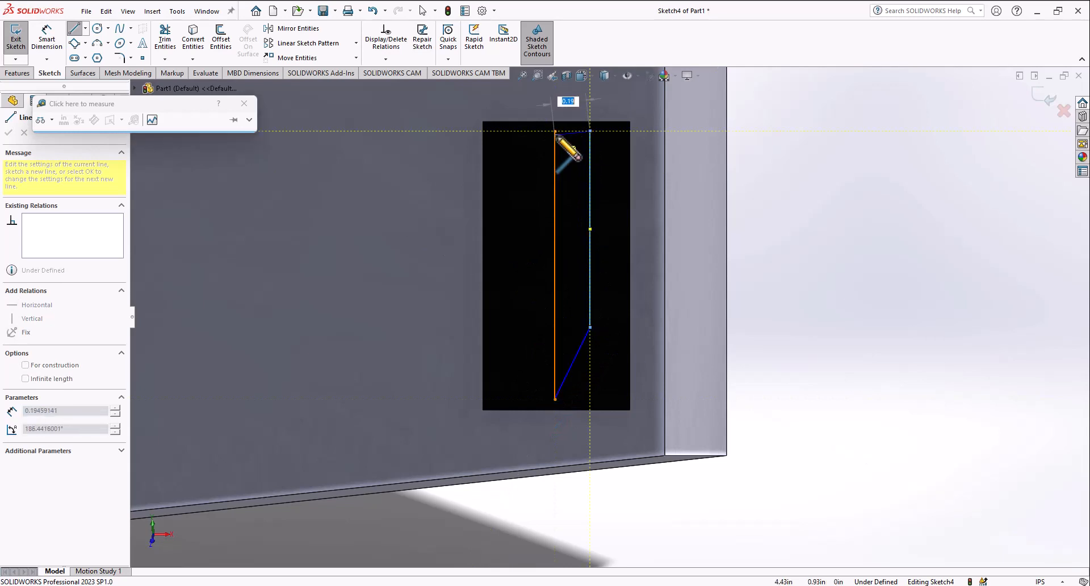
{"action": "left_click", "coordinate": [555, 131]}
{"action": "left_click", "coordinate": [16, 39]}
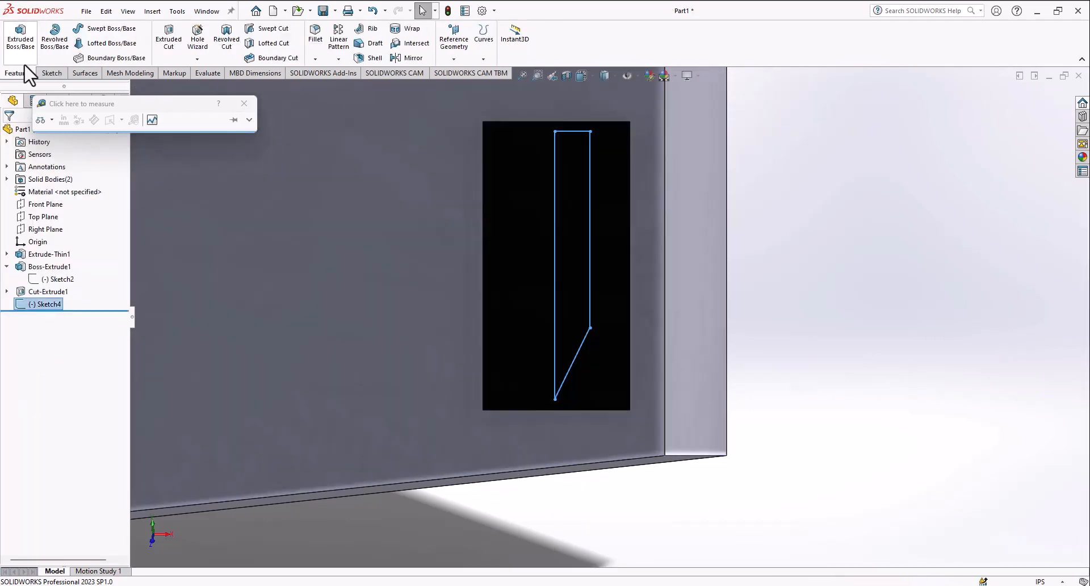
Revolve the half-profile 360° about its long vertical side as a separate pointed-pin body, without merging it
{"action": "left_click", "coordinate": [55, 38]}
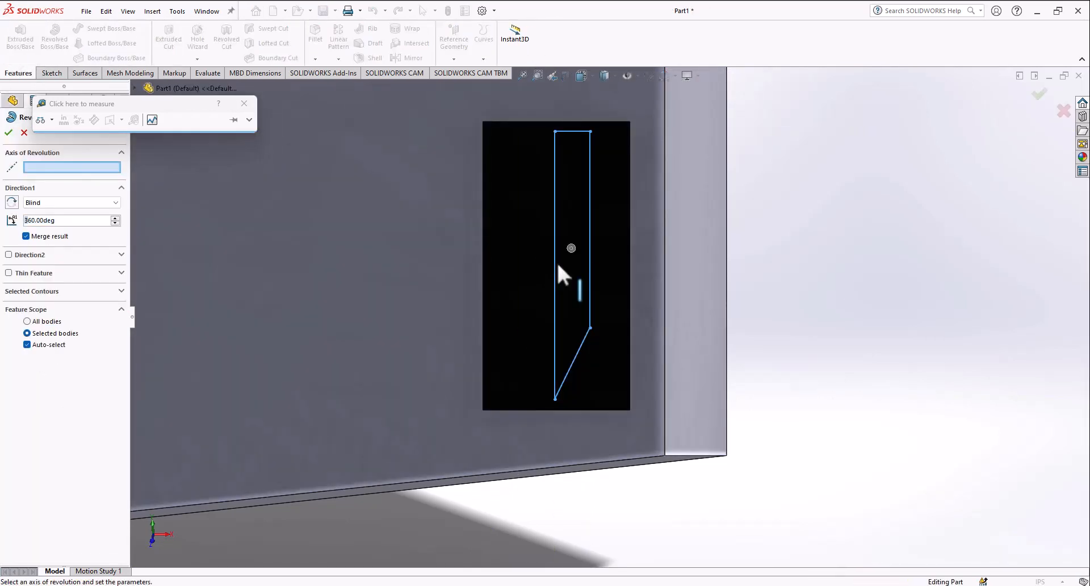
{"action": "left_click", "coordinate": [556, 267]}
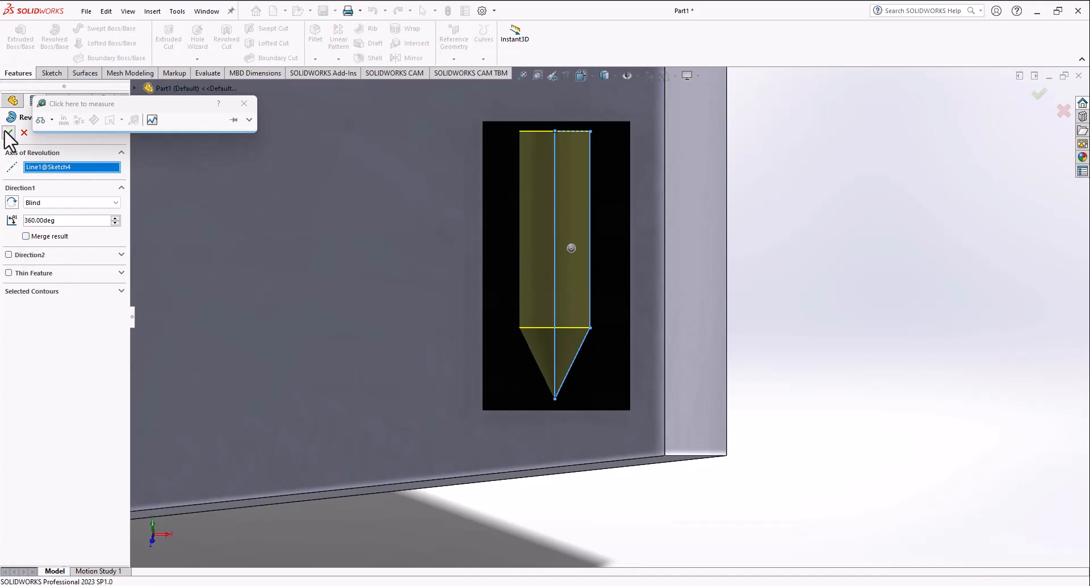
{"action": "left_click", "coordinate": [6, 133]}
{"action": "scroll", "coordinate": [572, 331], "scroll_direction": "up", "scroll_amount": 5}
{"action": "middle_click_drag", "start_coordinate": [574, 314], "coordinate": [619, 359]}
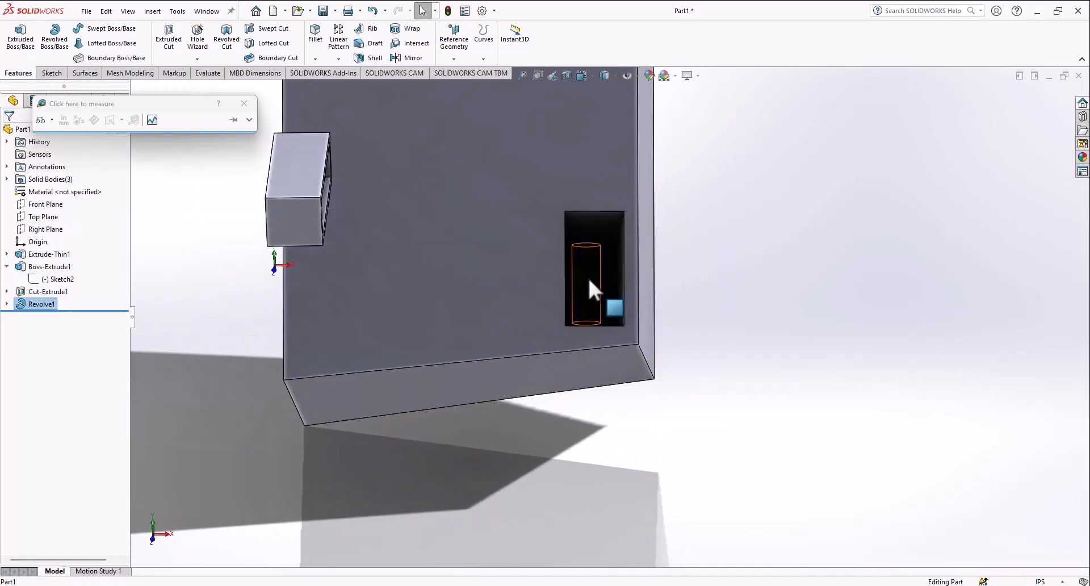
{"action": "middle_click_drag", "start_coordinate": [587, 277], "coordinate": [580, 272]}
Turn off Shadows In Shaded Mode for the model display
{"action": "left_click", "coordinate": [688, 75]}
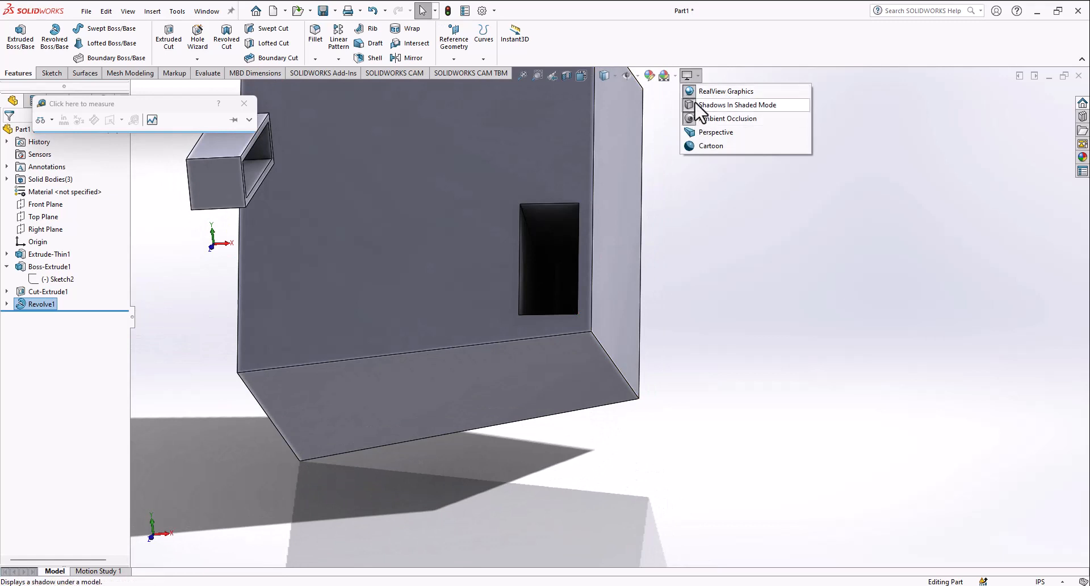
{"action": "left_click", "coordinate": [700, 107]}
{"action": "mouse_move", "coordinate": [616, 263]}
{"action": "middle_mouse_down"}
{"action": "mouse_move", "coordinate": [581, 365]}
{"action": "mouse_move", "coordinate": [575, 295]}
{"action": "mouse_move", "coordinate": [500, 295]}
{"action": "mouse_move", "coordinate": [565, 251]}
{"action": "mouse_move", "coordinate": [546, 291]}
{"action": "mouse_move", "coordinate": [589, 259]}
{"action": "middle_mouse_up"}
{"action": "scroll", "coordinate": [561, 331], "scroll_direction": "down", "scroll_amount": 3}
{"action": "scroll", "coordinate": [561, 326], "scroll_direction": "up", "scroll_amount": 4}
{"action": "scroll", "coordinate": [608, 284], "scroll_direction": "down", "scroll_amount": 2}
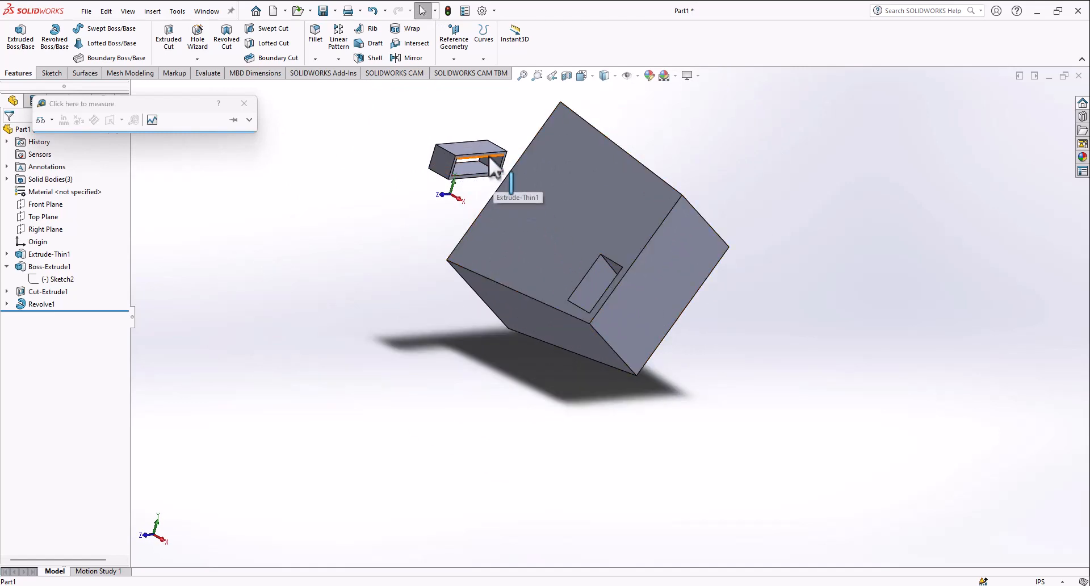
Examine the thin-walled frame, the drafted block and the pin inside its pocket from several angles
{"action": "middle_click_drag", "start_coordinate": [492, 164], "coordinate": [512, 260]}
{"action": "scroll", "coordinate": [612, 276], "scroll_direction": "down", "scroll_amount": 4}
{"action": "scroll", "coordinate": [578, 284], "scroll_direction": "down", "scroll_amount": 3}
{"action": "scroll", "coordinate": [525, 269], "scroll_direction": "up", "scroll_amount": 3}
{"action": "middle_click_drag", "start_coordinate": [296, 250], "coordinate": [653, 293]}
{"action": "scroll", "coordinate": [663, 357], "scroll_direction": "down", "scroll_amount": 3}
{"action": "scroll", "coordinate": [693, 348], "scroll_direction": "up", "scroll_amount": 3}
{"action": "middle_click_drag", "start_coordinate": [633, 341], "coordinate": [652, 391]}
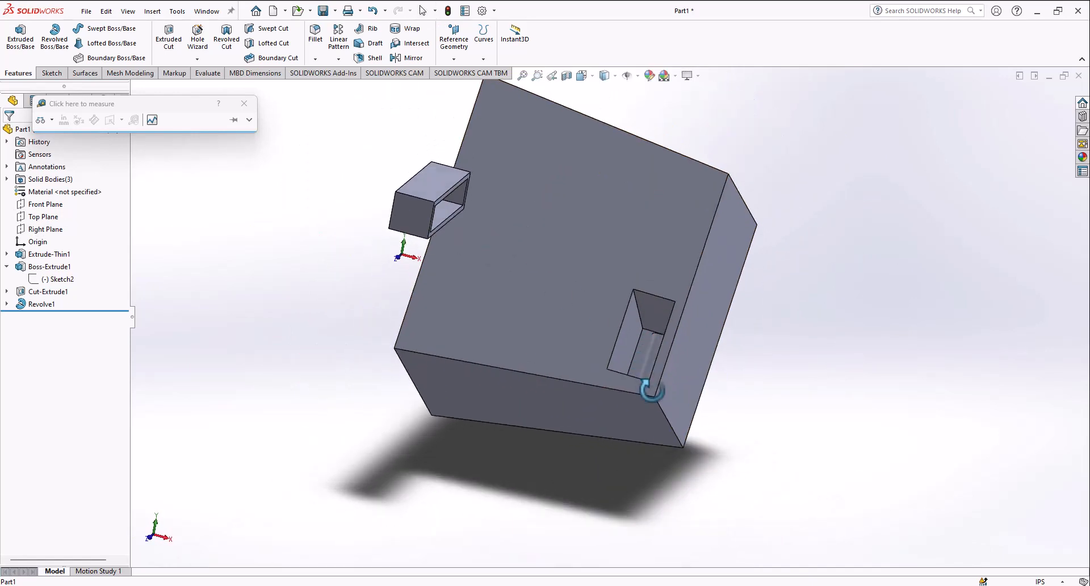
{"action": "scroll", "coordinate": [646, 326], "scroll_direction": "down", "scroll_amount": 4}
{"action": "scroll", "coordinate": [568, 301], "scroll_direction": "up", "scroll_amount": 5}
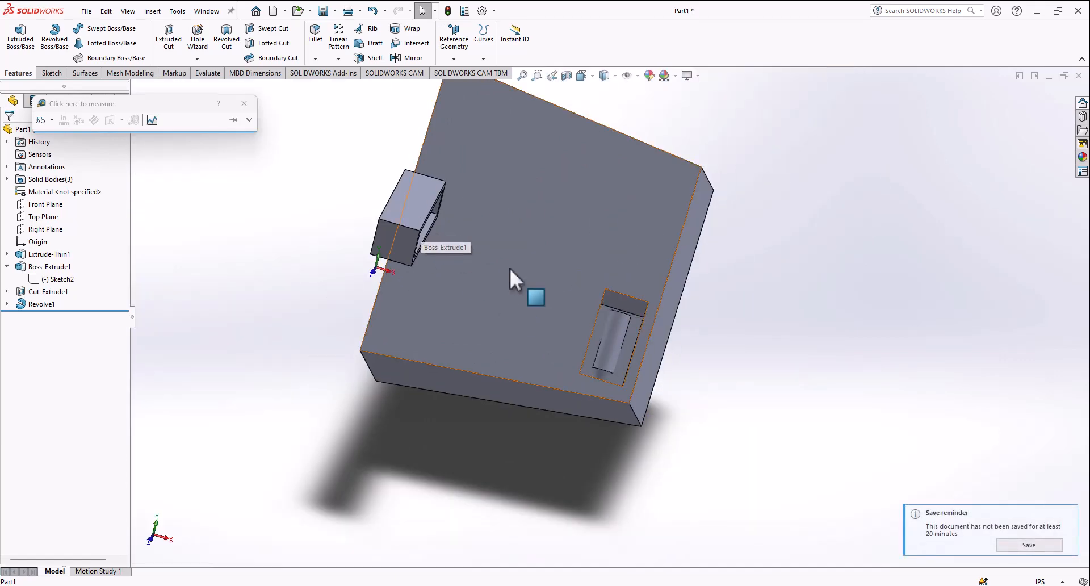
On the pocket's floor, sketch a closed four-line strip about 0.04 in high along the upper edge, spanning the pocket's width
{"action": "scroll", "coordinate": [635, 309], "scroll_direction": "down", "scroll_amount": 4}
{"action": "left_click", "coordinate": [589, 296]}
{"action": "left_click", "coordinate": [643, 267]}
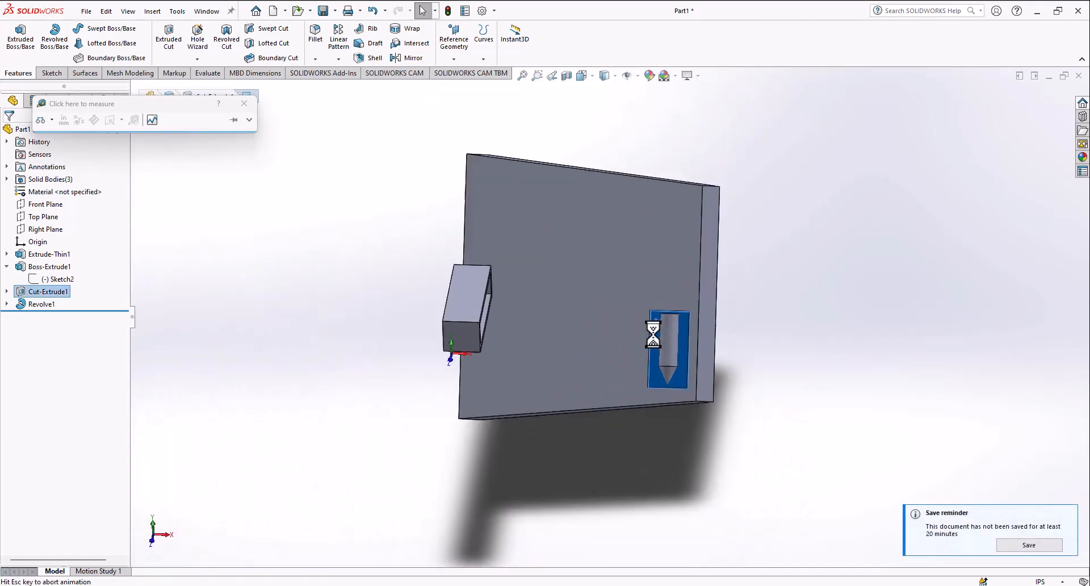
{"action": "left_click", "coordinate": [73, 28]}
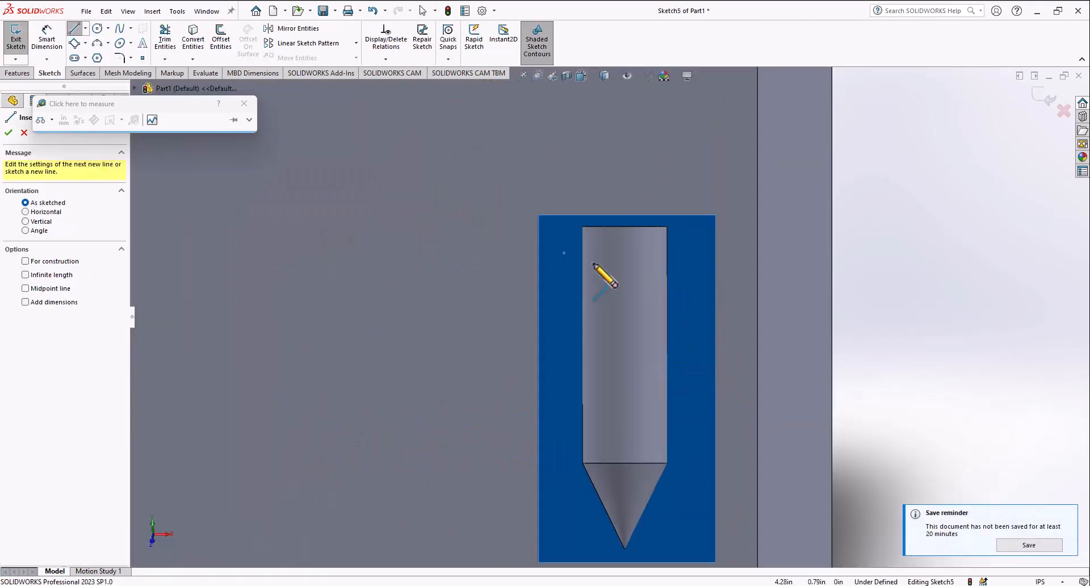
{"action": "left_click", "coordinate": [538, 226]}
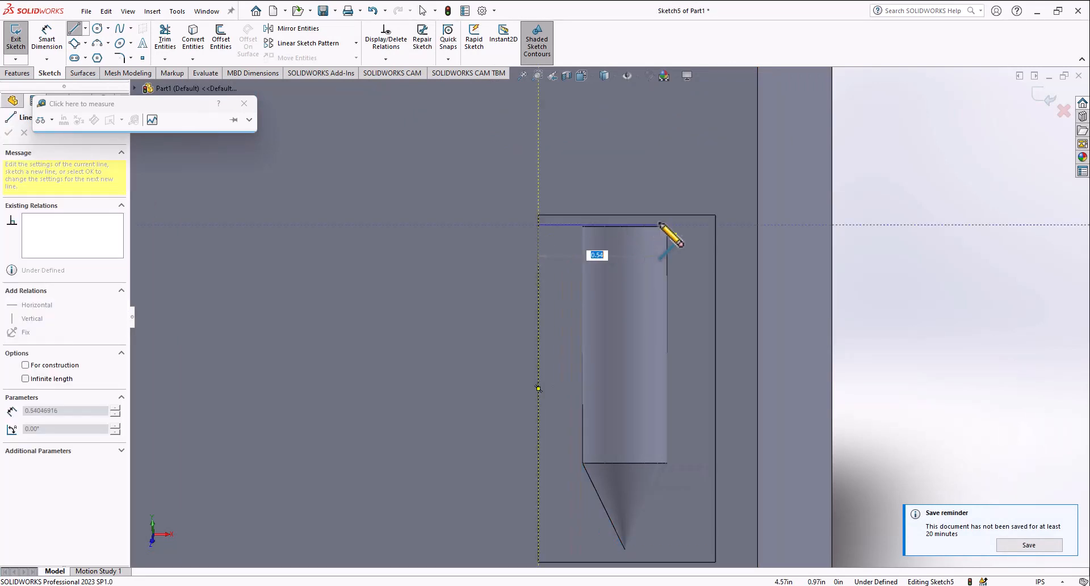
{"action": "left_click", "coordinate": [715, 225]}
{"action": "left_click", "coordinate": [715, 215]}
{"action": "left_click", "coordinate": [539, 215]}
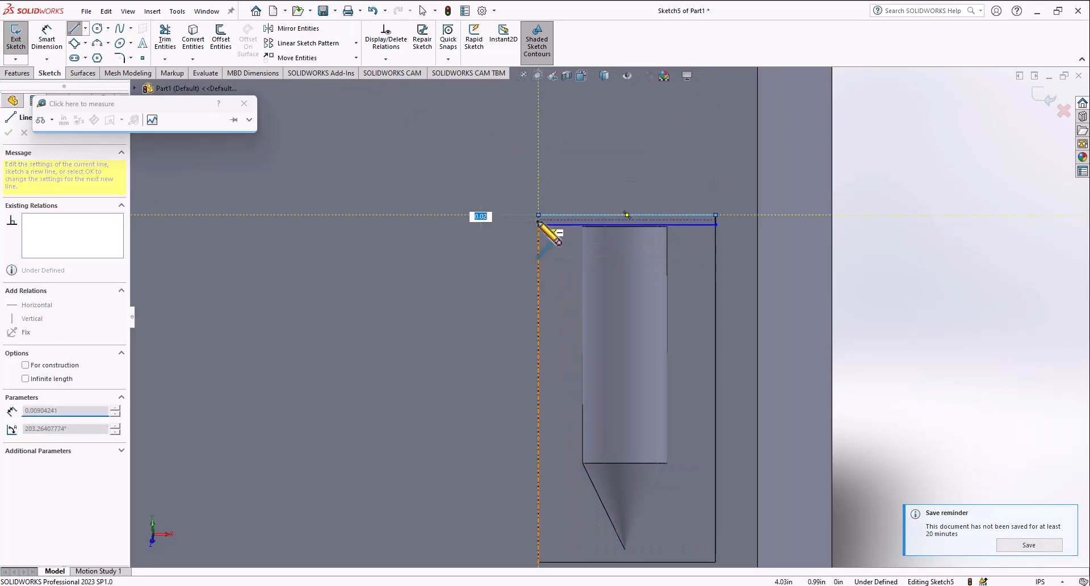
{"action": "left_click", "coordinate": [539, 225]}
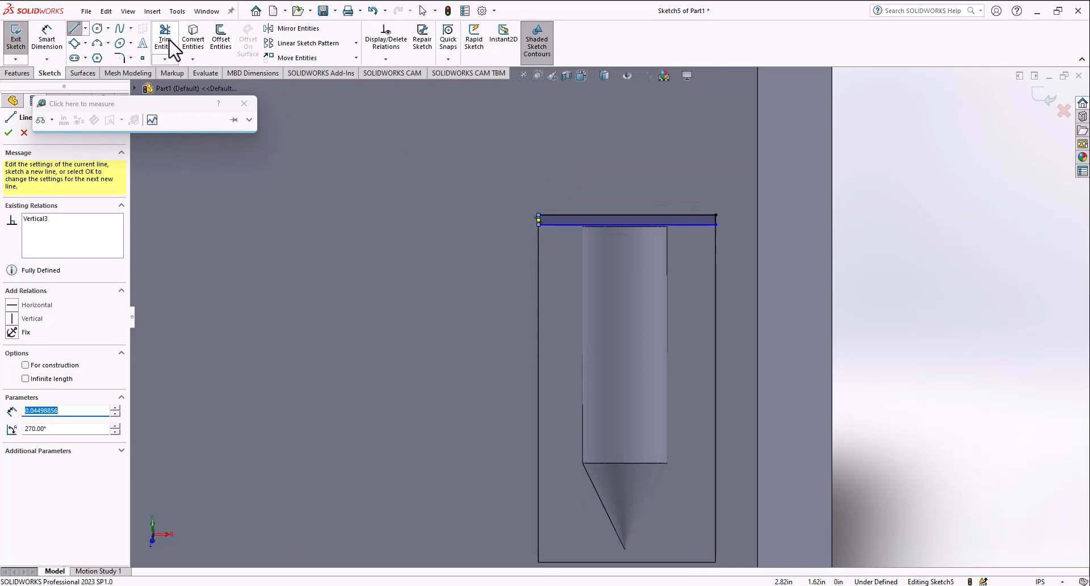
Trim the strip down to its lower horizontal line just above the pin and finish the sketch
{"action": "left_click", "coordinate": [169, 39]}
{"action": "scroll", "coordinate": [573, 227], "scroll_direction": "down", "scroll_amount": 5}
{"action": "left_click_drag", "start_coordinate": [456, 238], "coordinate": [997, 243]}
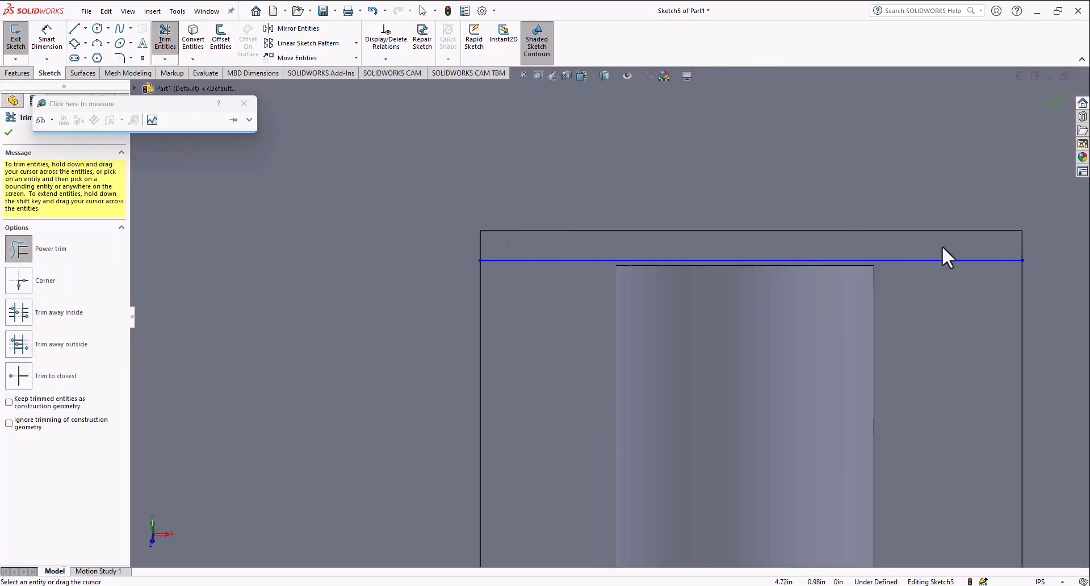
{"action": "scroll", "coordinate": [841, 272], "scroll_direction": "up", "scroll_amount": 8}
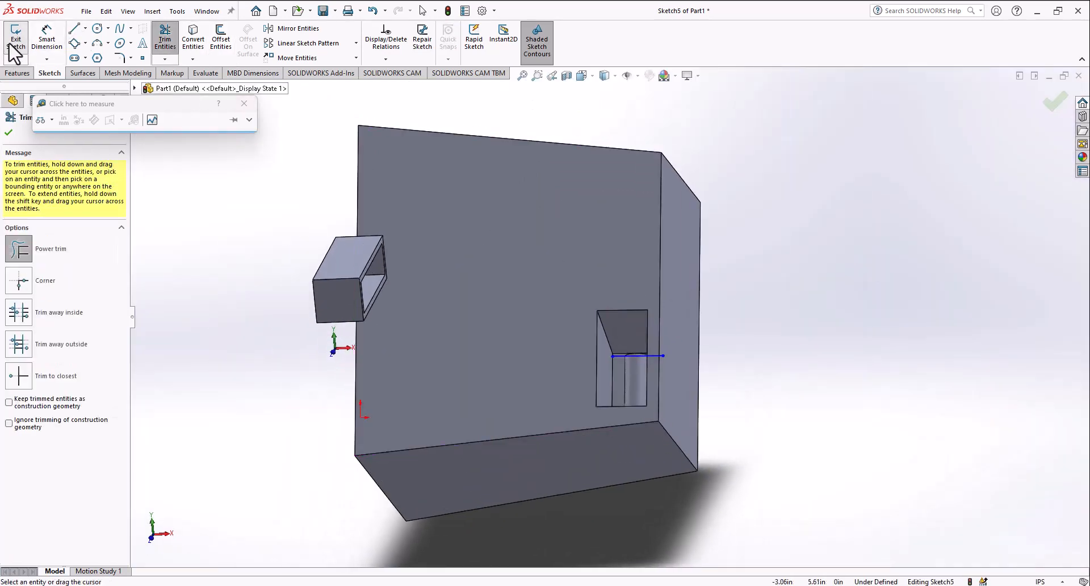
{"action": "left_click", "coordinate": [11, 40]}
On the frame's ring-shaped side face, sketch a vertical line across the opening close to its short inner wall
{"action": "mouse_move", "coordinate": [605, 326]}
{"action": "middle_mouse_down"}
{"action": "mouse_move", "coordinate": [421, 246]}
{"action": "mouse_move", "coordinate": [536, 385]}
{"action": "mouse_move", "coordinate": [582, 410]}
{"action": "middle_mouse_up"}
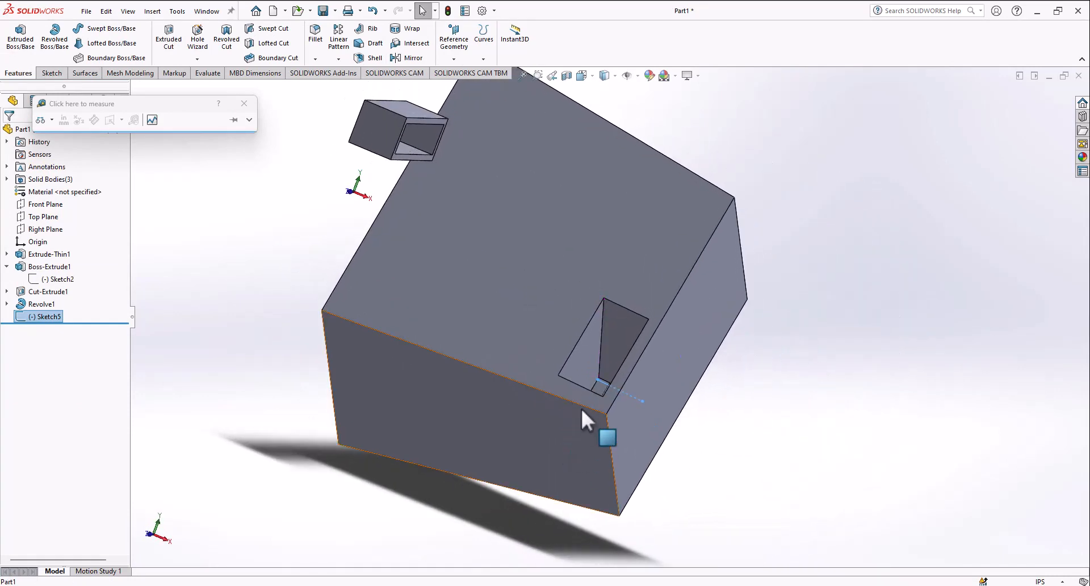
{"action": "scroll", "coordinate": [581, 407], "scroll_direction": "down", "scroll_amount": 6}
{"action": "scroll", "coordinate": [639, 392], "scroll_direction": "up", "scroll_amount": 6}
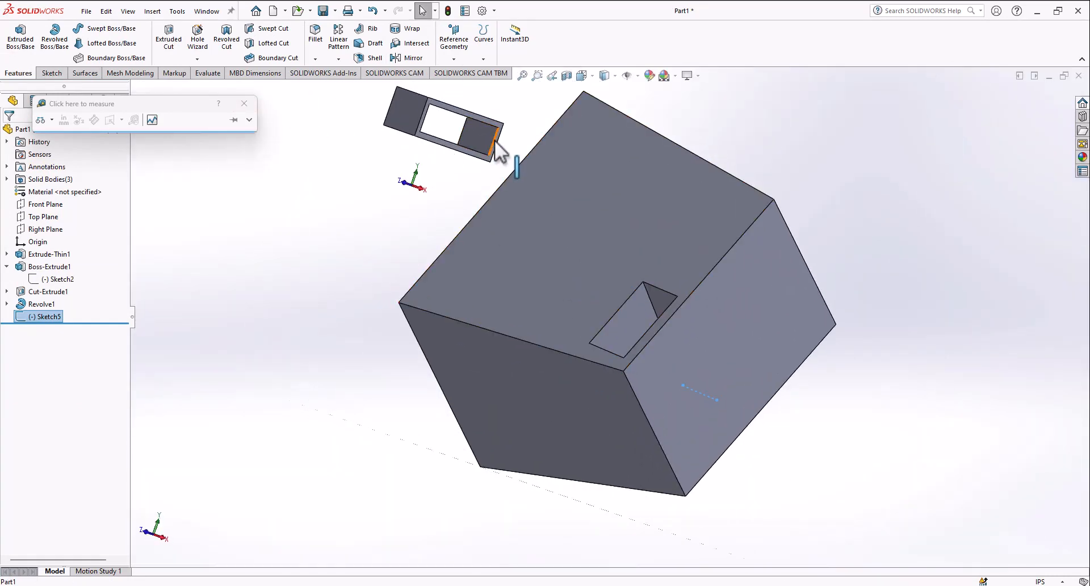
{"action": "middle_click_drag", "start_coordinate": [497, 141], "coordinate": [718, 189]}
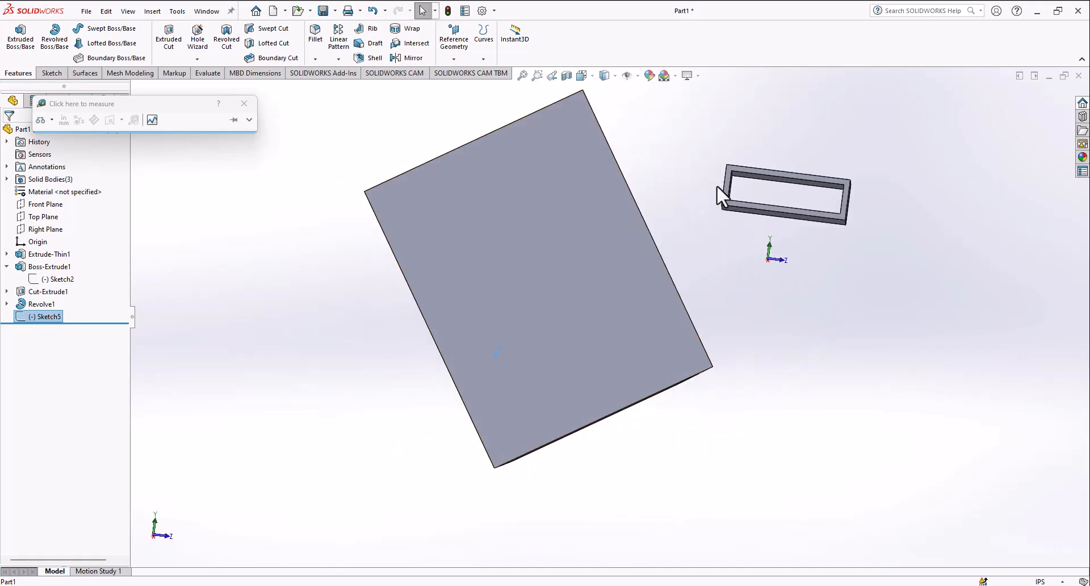
{"action": "left_click", "coordinate": [733, 196]}
{"action": "left_click", "coordinate": [775, 153]}
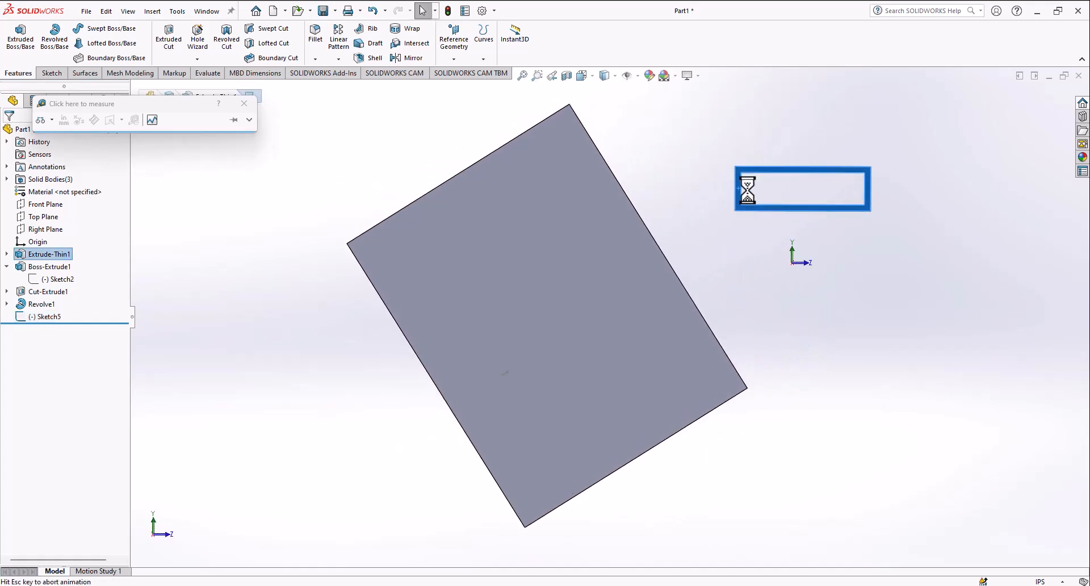
{"action": "left_click", "coordinate": [74, 28]}
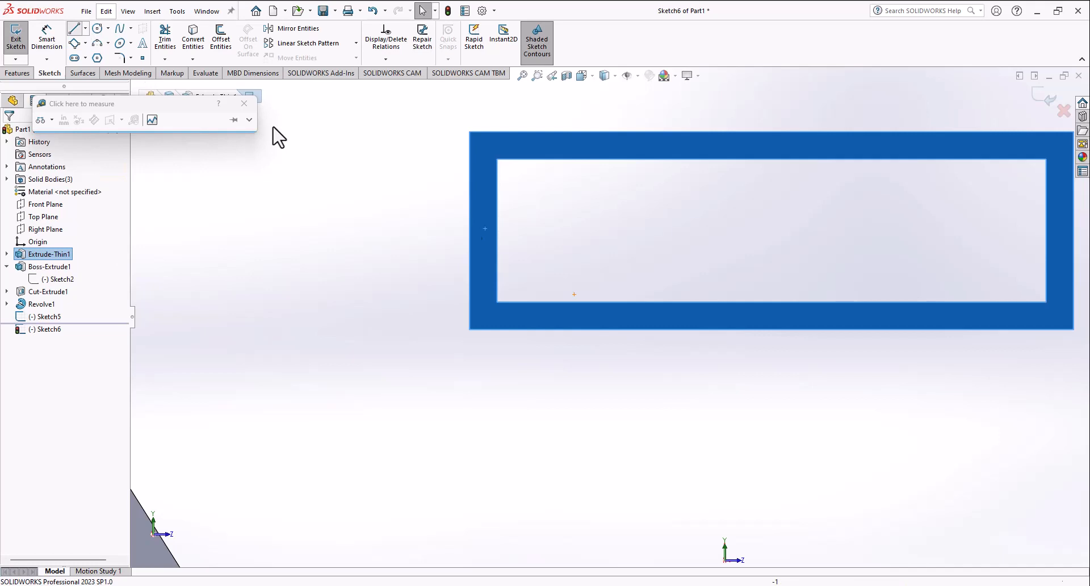
{"action": "left_click", "coordinate": [507, 302]}
{"action": "left_click", "coordinate": [508, 160]}
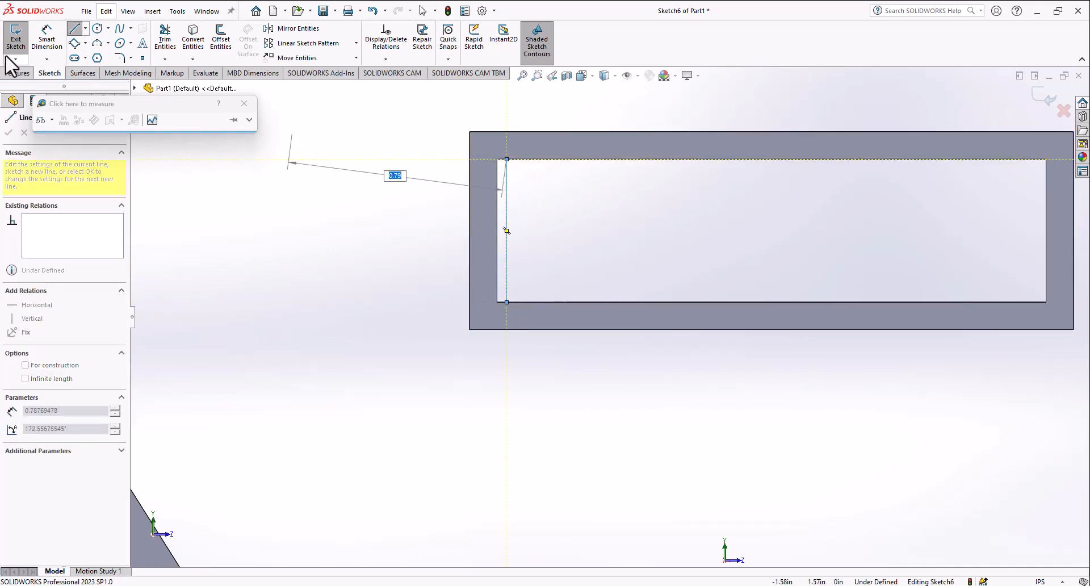
{"action": "left_click", "coordinate": [16, 39]}
{"action": "mouse_move", "coordinate": [462, 267]}
{"action": "middle_mouse_down"}
{"action": "mouse_move", "coordinate": [441, 265]}
{"action": "mouse_move", "coordinate": [486, 282]}
{"action": "middle_mouse_up"}
{"action": "scroll", "coordinate": [466, 265], "scroll_direction": "up", "scroll_amount": 10}
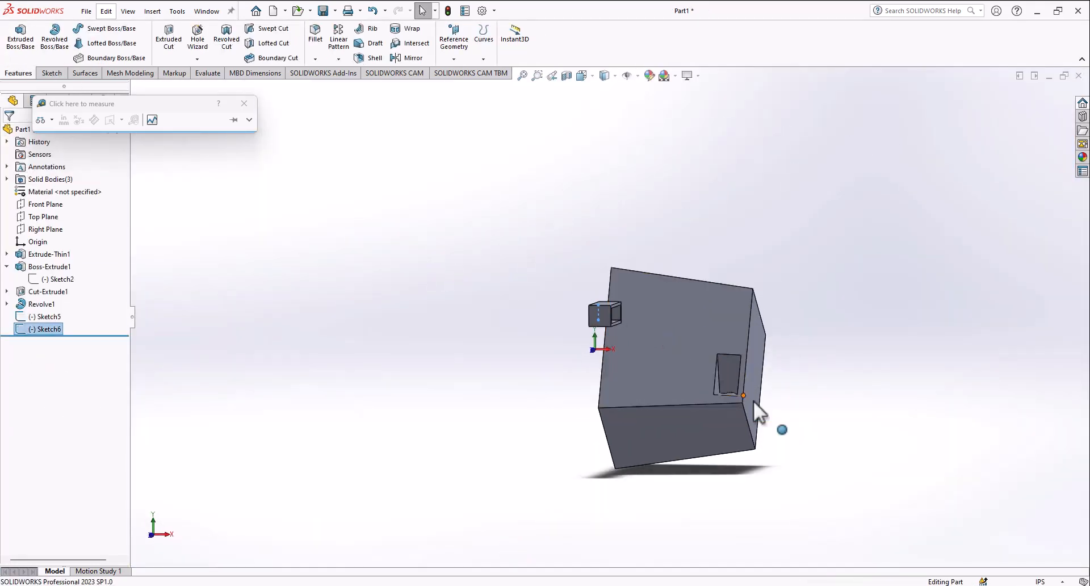
On the plane of the frame opening's short inner wall, sketch a single point in open space beside the frame
{"action": "scroll", "coordinate": [754, 401], "scroll_direction": "down", "scroll_amount": 5}
{"action": "middle_click_drag", "start_coordinate": [585, 274], "coordinate": [580, 282]}
{"action": "left_click", "coordinate": [462, 46]}
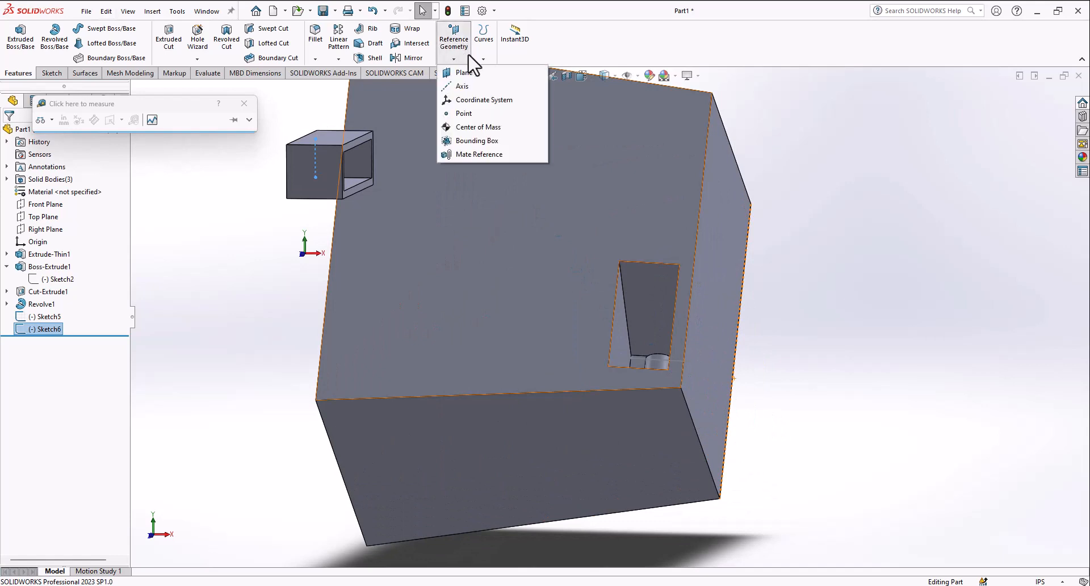
{"action": "left_click", "coordinate": [483, 47]}
{"action": "left_click", "coordinate": [482, 46]}
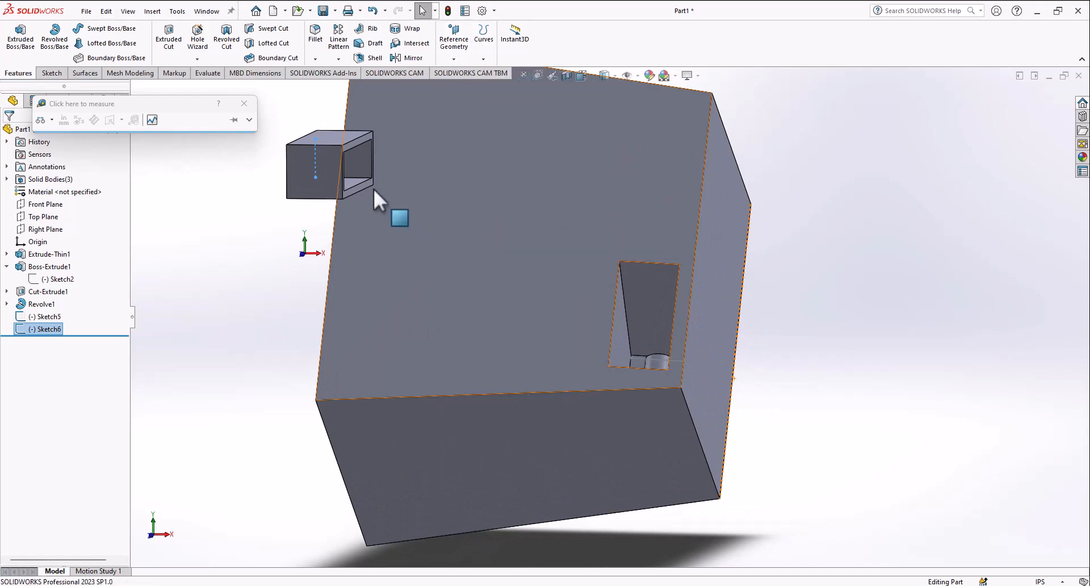
{"action": "left_click", "coordinate": [363, 166]}
{"action": "left_click", "coordinate": [416, 134]}
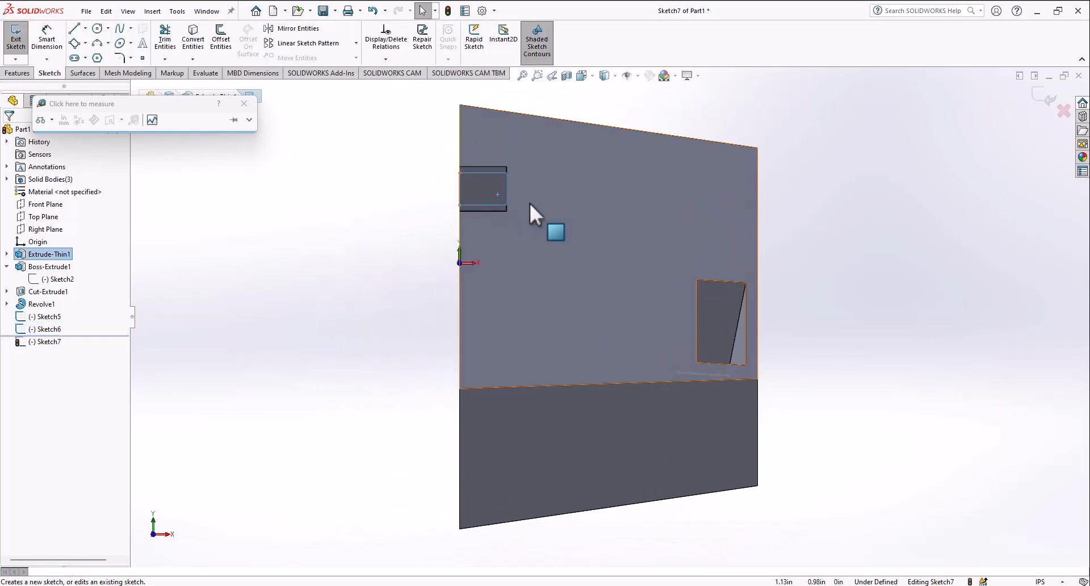
{"action": "left_click", "coordinate": [145, 59]}
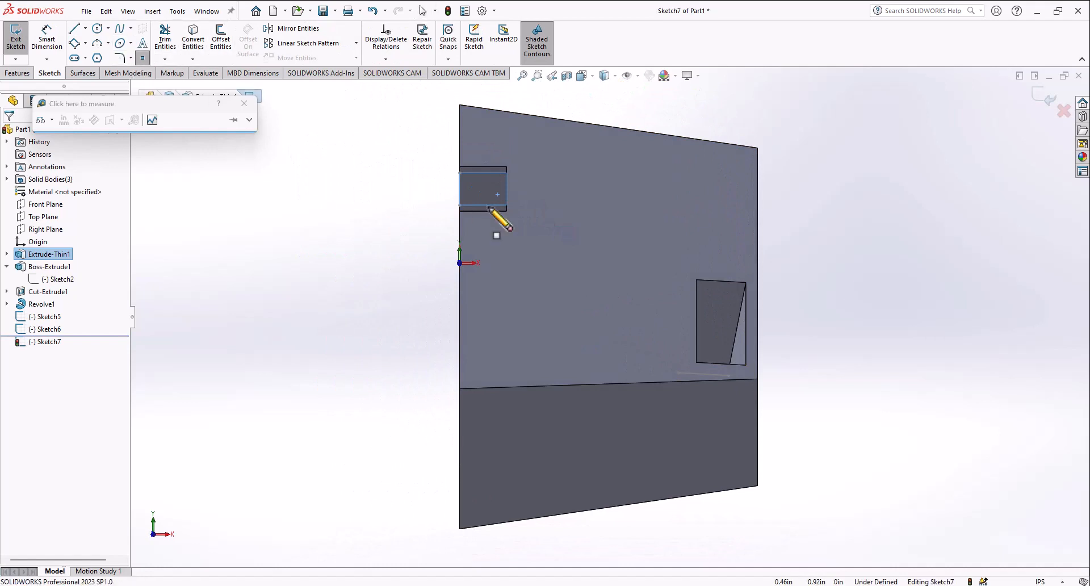
{"action": "left_click", "coordinate": [540, 190]}
{"action": "left_click", "coordinate": [25, 43]}
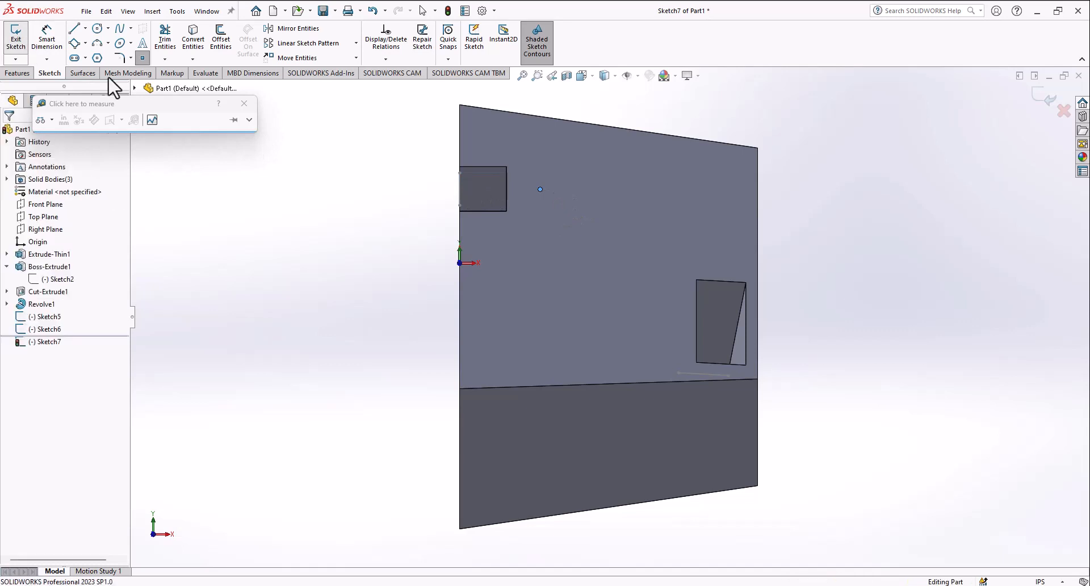
On the plane of the pocket's upper inner wall, sketch a single point just outside the block in front of the pocket opening
{"action": "scroll", "coordinate": [678, 339], "scroll_direction": "down", "scroll_amount": 5}
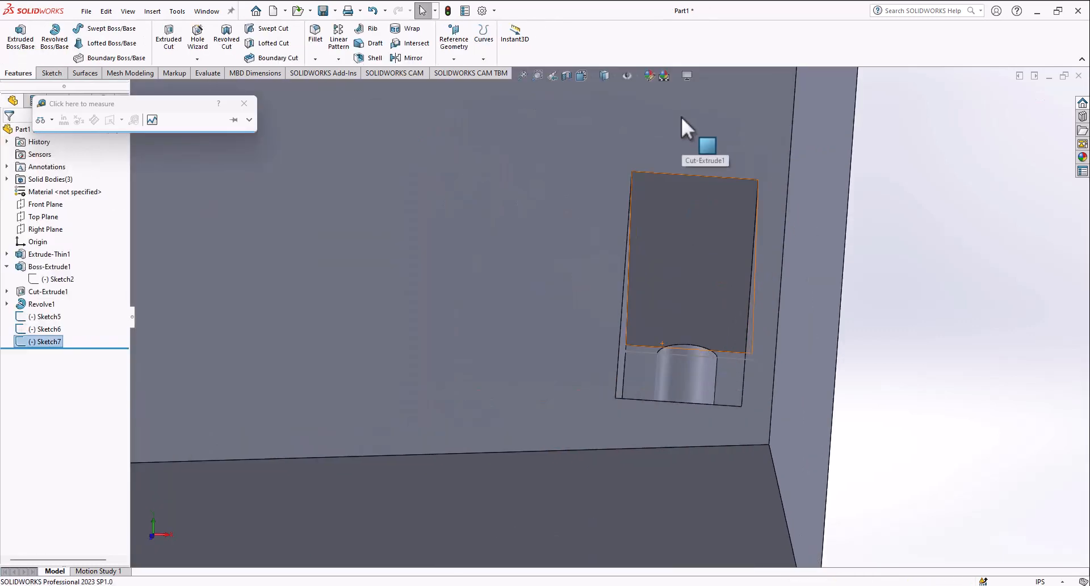
{"action": "left_click", "coordinate": [693, 189]}
{"action": "left_click", "coordinate": [743, 164]}
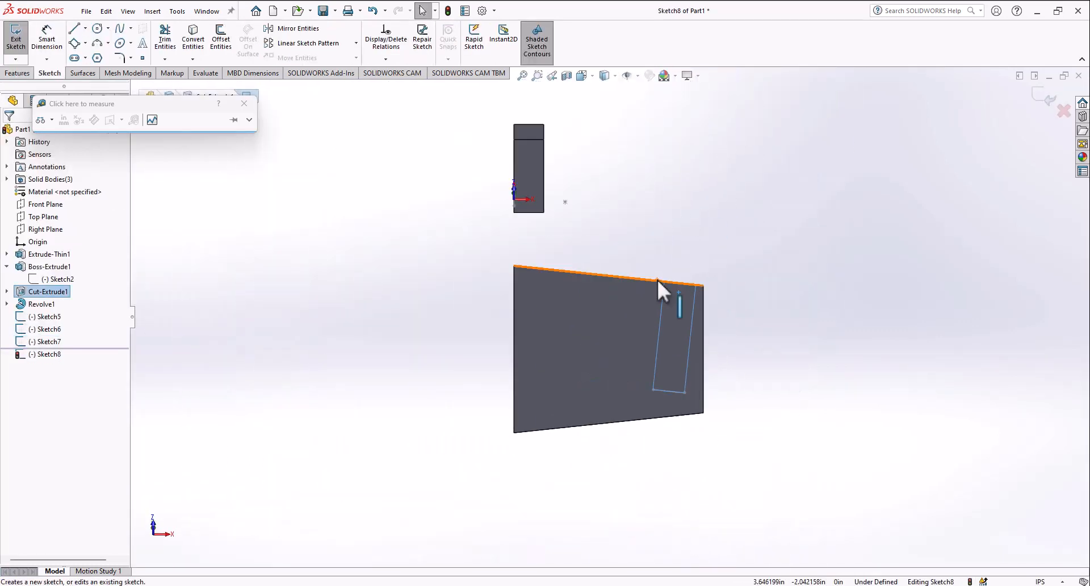
{"action": "scroll", "coordinate": [664, 284], "scroll_direction": "down", "scroll_amount": 5}
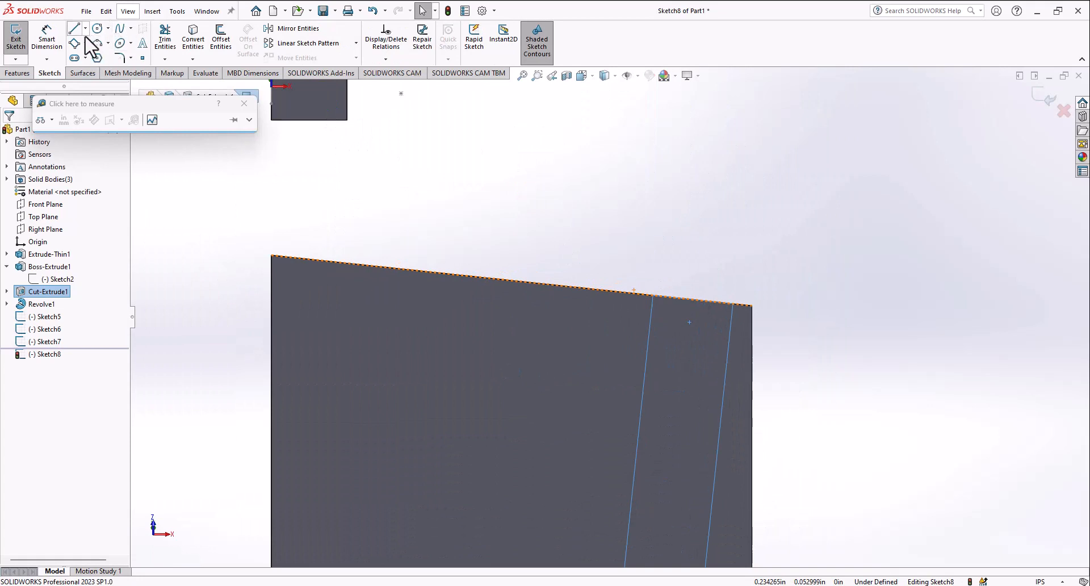
{"action": "left_click", "coordinate": [698, 254]}
{"action": "left_click", "coordinate": [8, 50]}
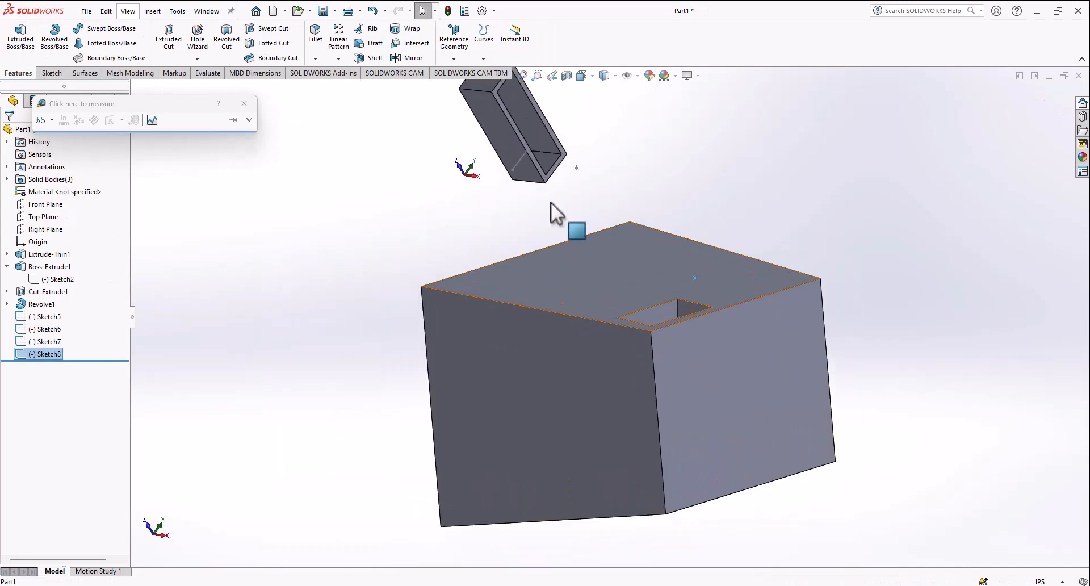
{"action": "left_click", "coordinate": [481, 58]}
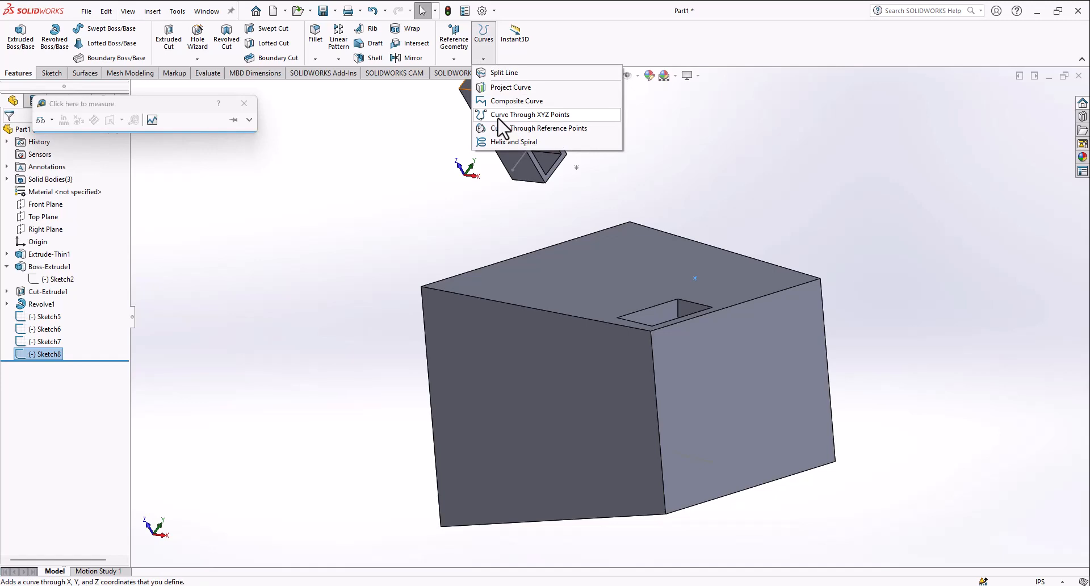
{"action": "left_click", "coordinate": [517, 129]}
{"action": "middle_click_drag", "start_coordinate": [531, 141], "coordinate": [531, 168]}
{"action": "left_click", "coordinate": [572, 171]}
{"action": "mouse_move", "coordinate": [606, 237]}
{"action": "middle_mouse_down"}
{"action": "mouse_move", "coordinate": [565, 241]}
{"action": "mouse_move", "coordinate": [560, 173]}
{"action": "middle_mouse_up"}
{"action": "left_click", "coordinate": [538, 143]}
{"action": "left_click", "coordinate": [539, 145]}
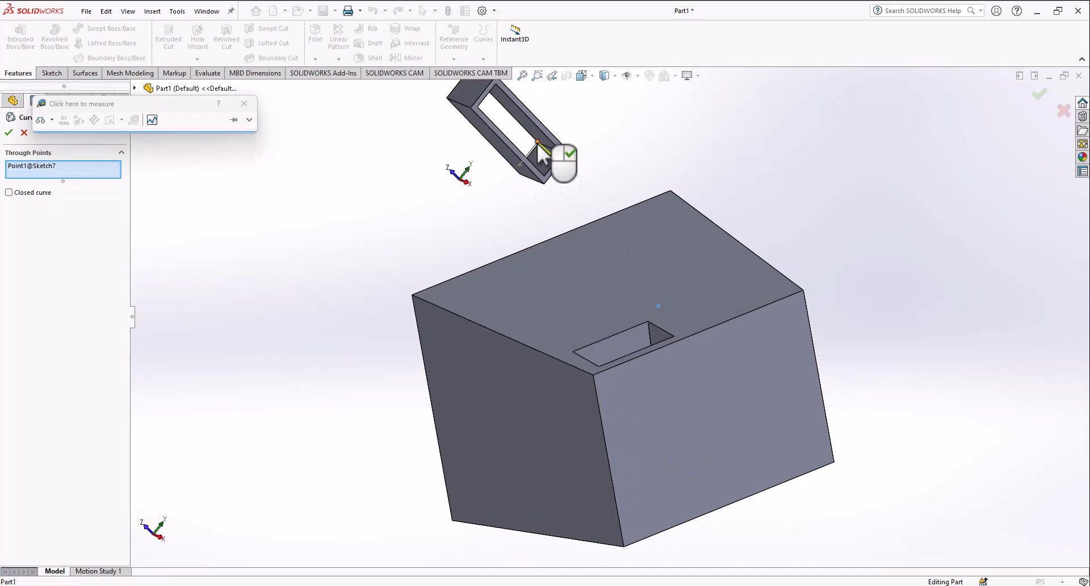
{"action": "left_click", "coordinate": [539, 144]}
{"action": "left_click", "coordinate": [658, 306]}
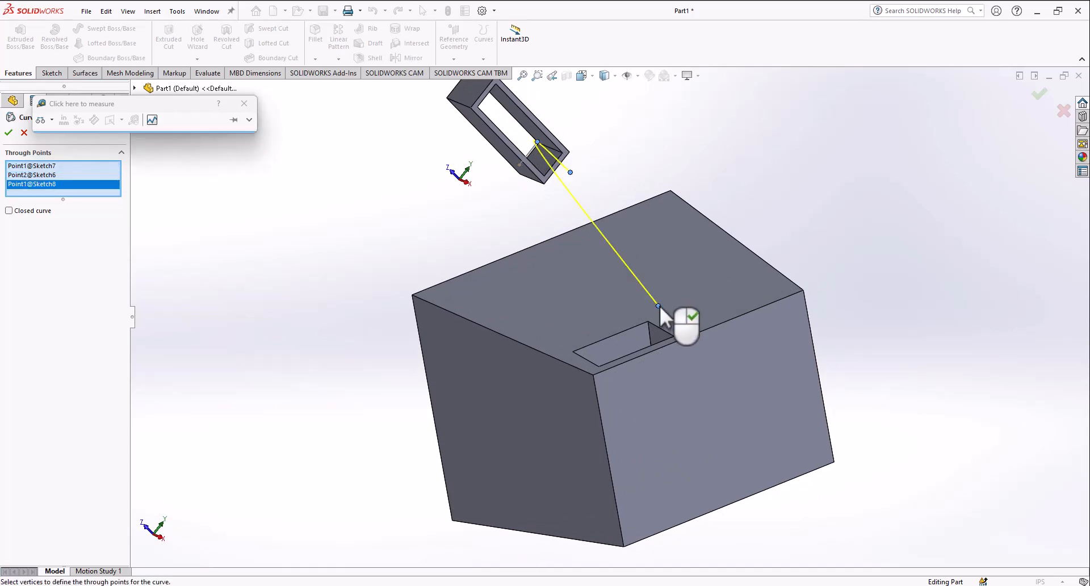
{"action": "key", "text": "Escape"}
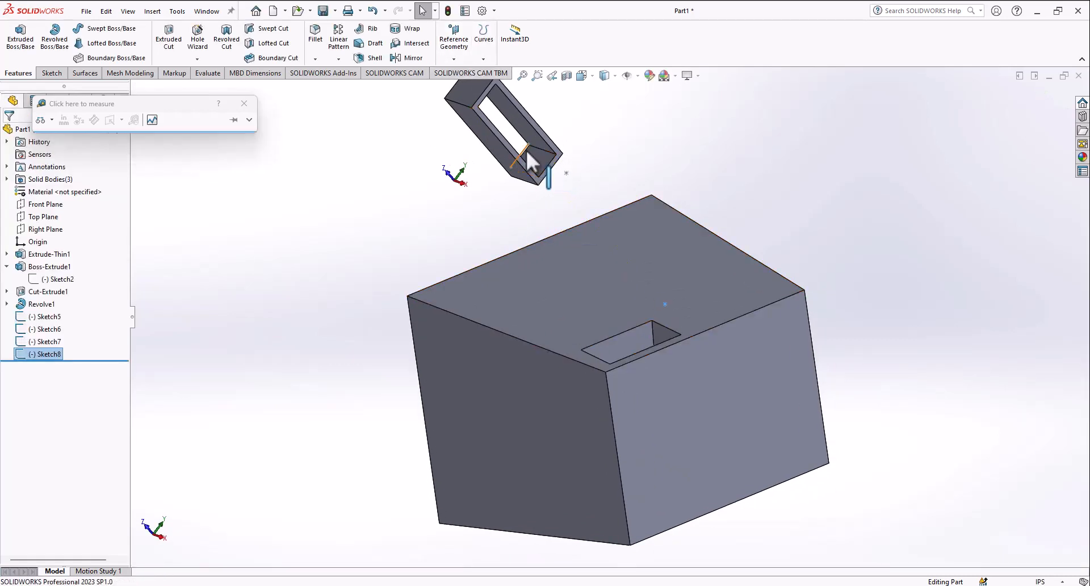
In the sketch beside the frame, move the point to about X 1.39, Y 1.44 in and add a second point about 0.48 in directly below
{"action": "left_click", "coordinate": [566, 173]}
{"action": "left_click", "coordinate": [596, 121]}
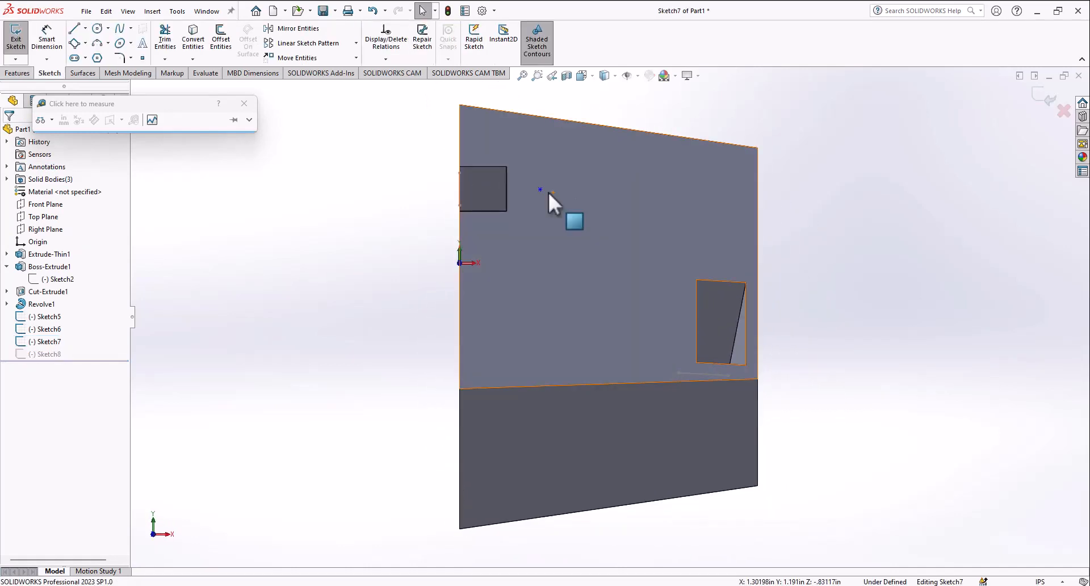
{"action": "left_click", "coordinate": [546, 173]}
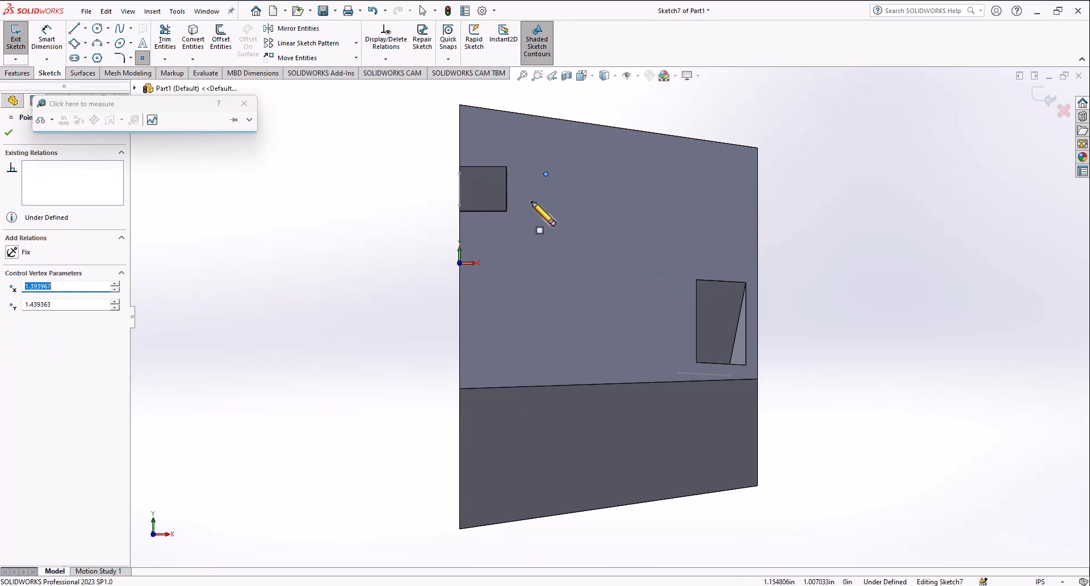
{"action": "left_click", "coordinate": [546, 204]}
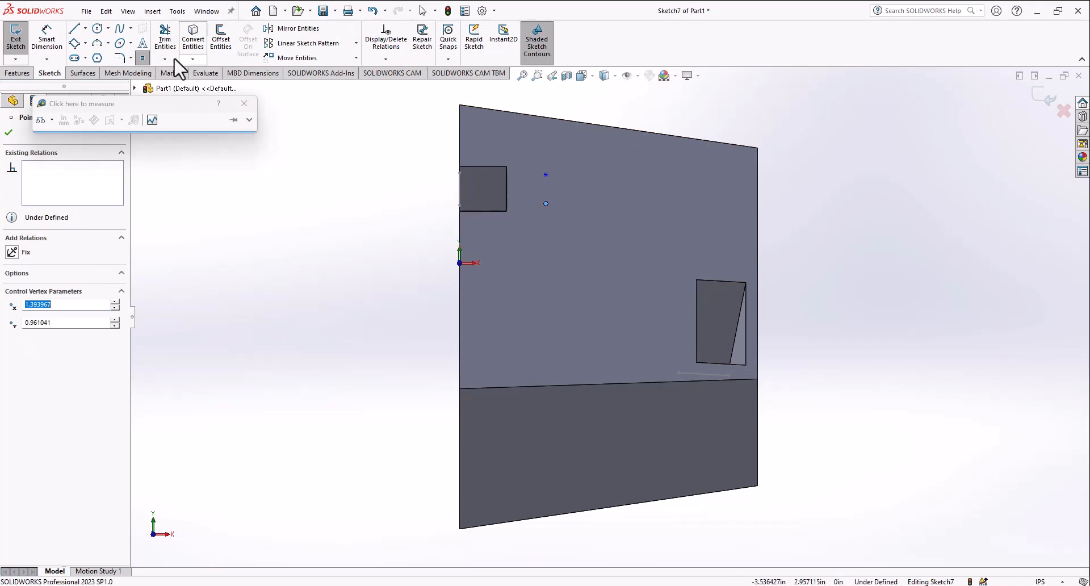
{"action": "left_click", "coordinate": [12, 52]}
In the sketch outside the pocket, move the point to about X 3.86, Y -1.54 in and add another about 0.66 in away, horizontally level
{"action": "mouse_move", "coordinate": [578, 250]}
{"action": "middle_mouse_down"}
{"action": "mouse_move", "coordinate": [579, 229]}
{"action": "mouse_move", "coordinate": [610, 228]}
{"action": "middle_mouse_up"}
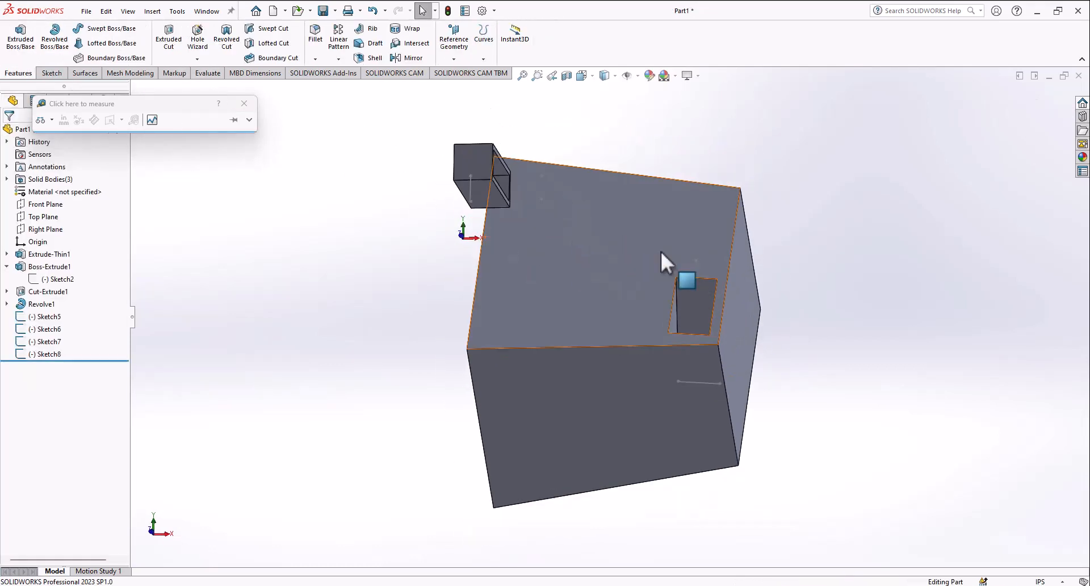
{"action": "middle_click_drag", "start_coordinate": [661, 250], "coordinate": [671, 262]}
{"action": "scroll", "coordinate": [699, 324], "scroll_direction": "down", "scroll_amount": 4}
{"action": "left_click", "coordinate": [700, 327]}
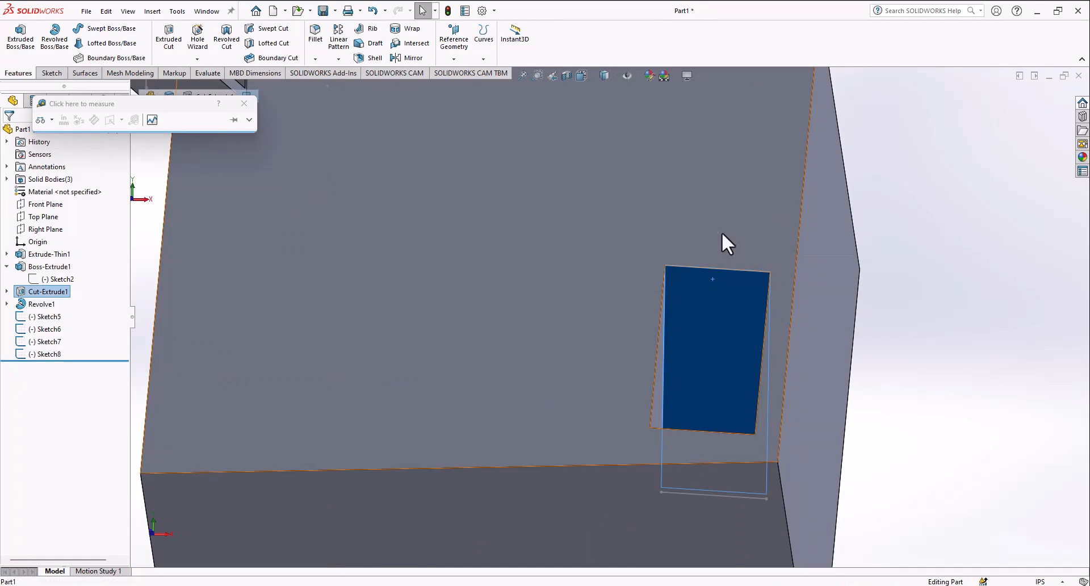
{"action": "left_click", "coordinate": [719, 232]}
{"action": "left_click", "coordinate": [755, 183]}
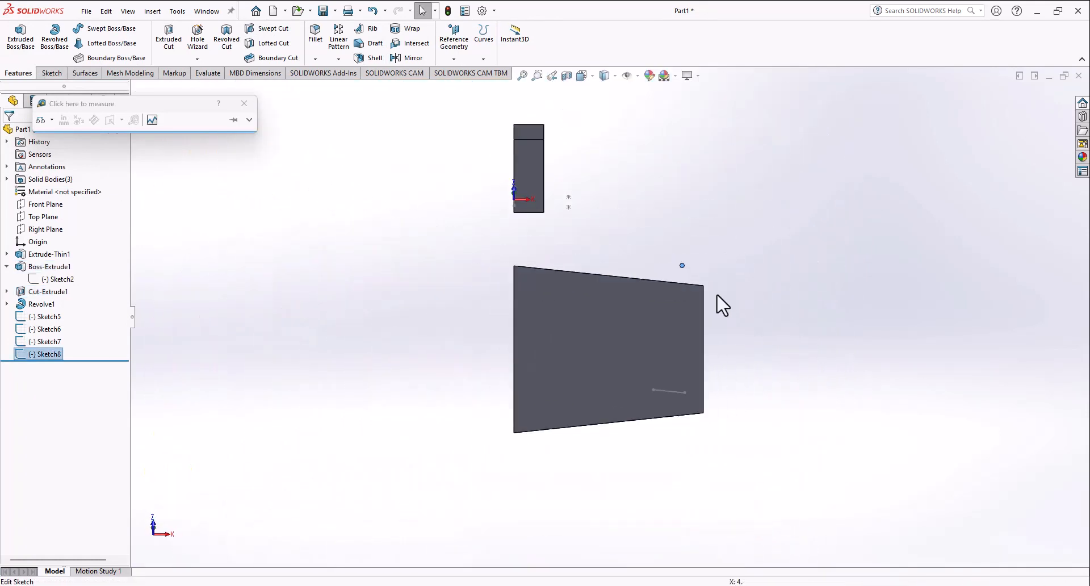
{"action": "left_click_drag", "start_coordinate": [692, 307], "coordinate": [641, 287]}
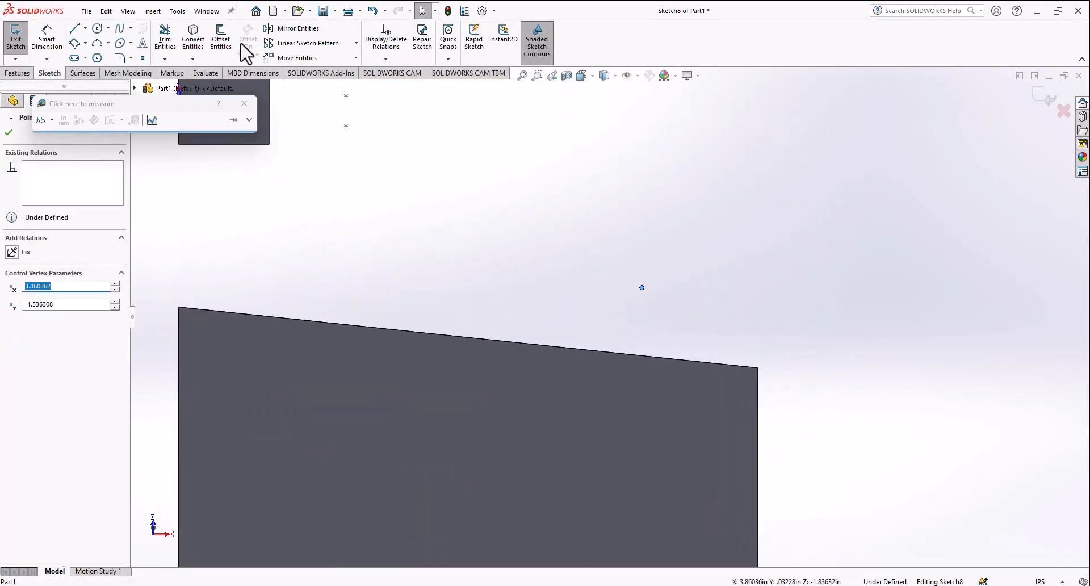
{"action": "left_click", "coordinate": [143, 58]}
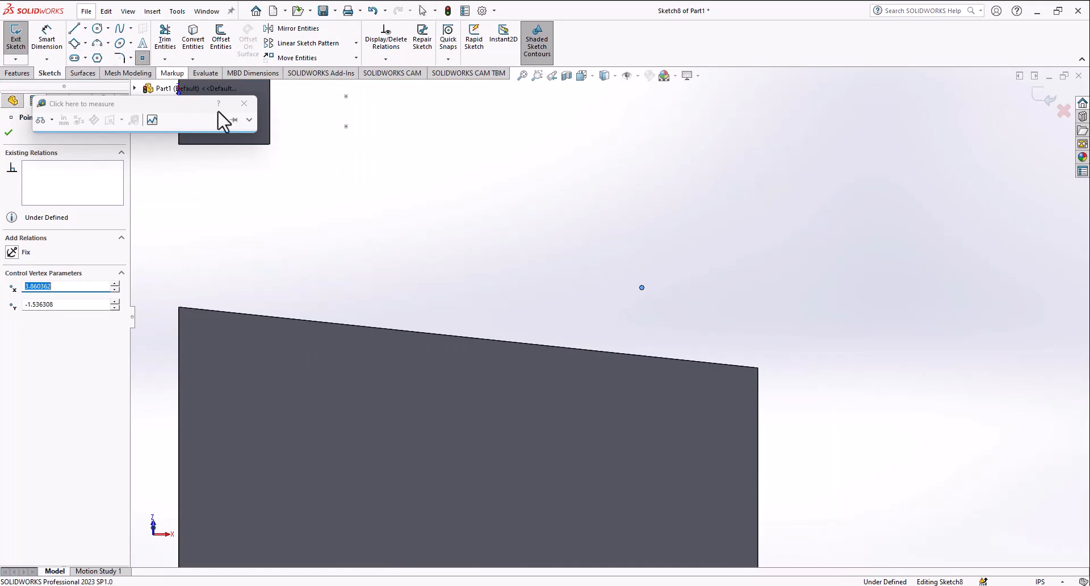
{"action": "left_click", "coordinate": [722, 288]}
{"action": "key", "text": "ctrl+7"}
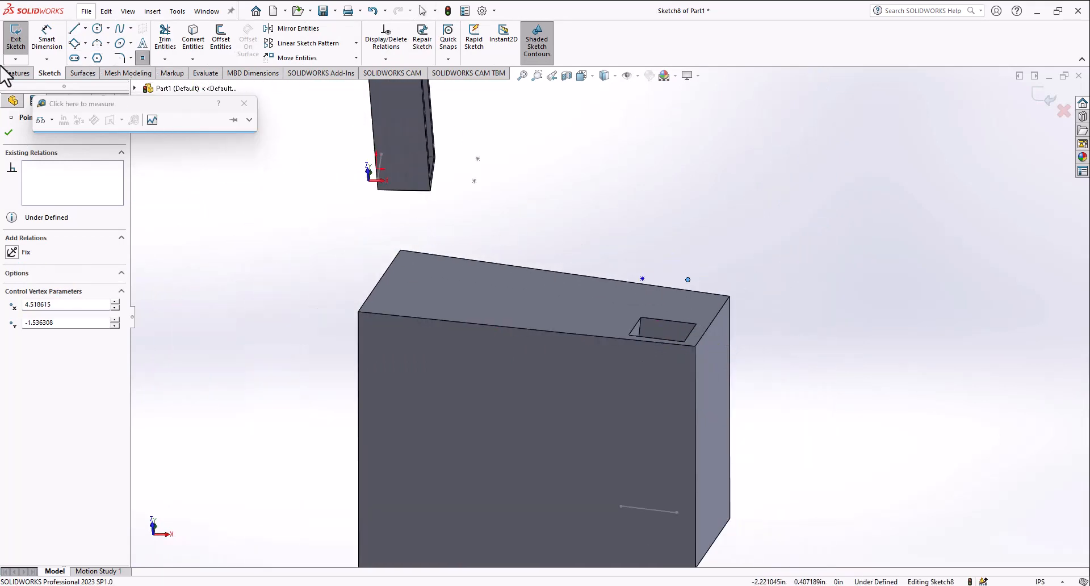
{"action": "left_click", "coordinate": [16, 40]}
Create a curve through reference points: inner end of the pin line, inner pocket-side point, lower frame-side point, lower end of the frame line
{"action": "left_click", "coordinate": [478, 54]}
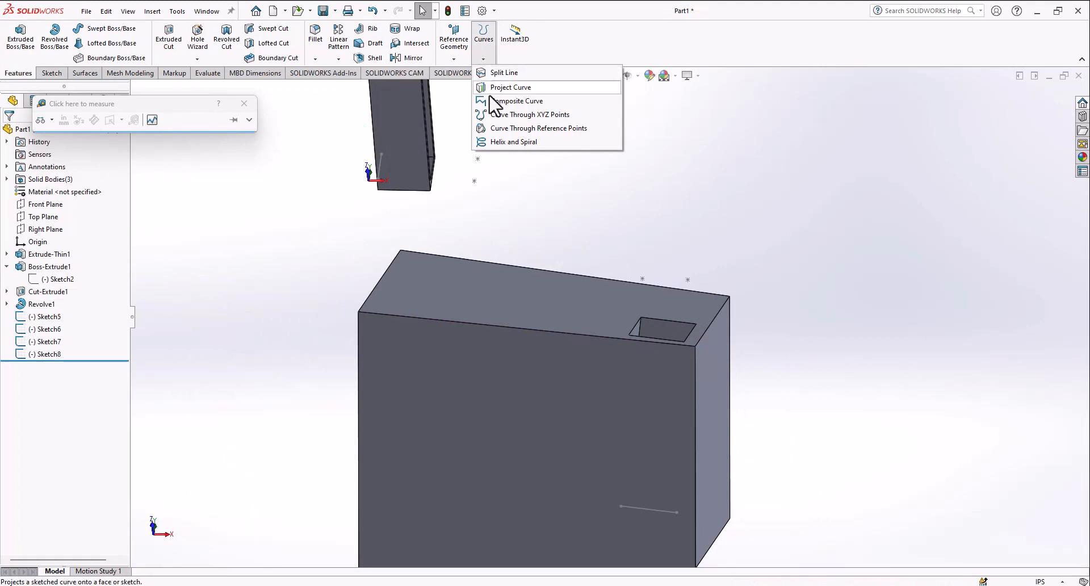
{"action": "left_click", "coordinate": [501, 130]}
{"action": "middle_click_drag", "start_coordinate": [572, 199], "coordinate": [604, 468]}
{"action": "left_click", "coordinate": [608, 449]}
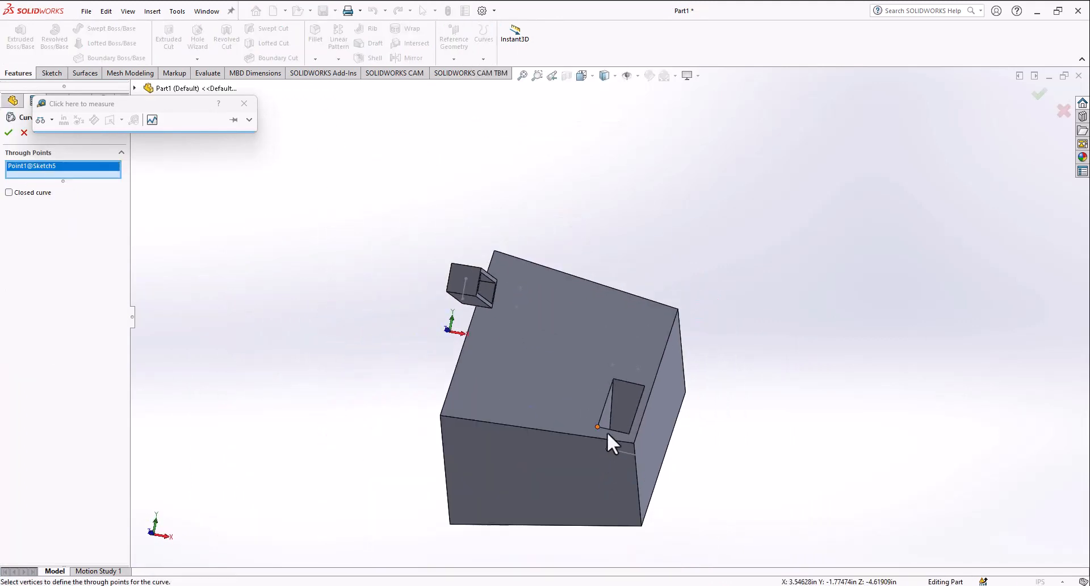
{"action": "left_click", "coordinate": [612, 364]}
{"action": "left_click", "coordinate": [517, 307]}
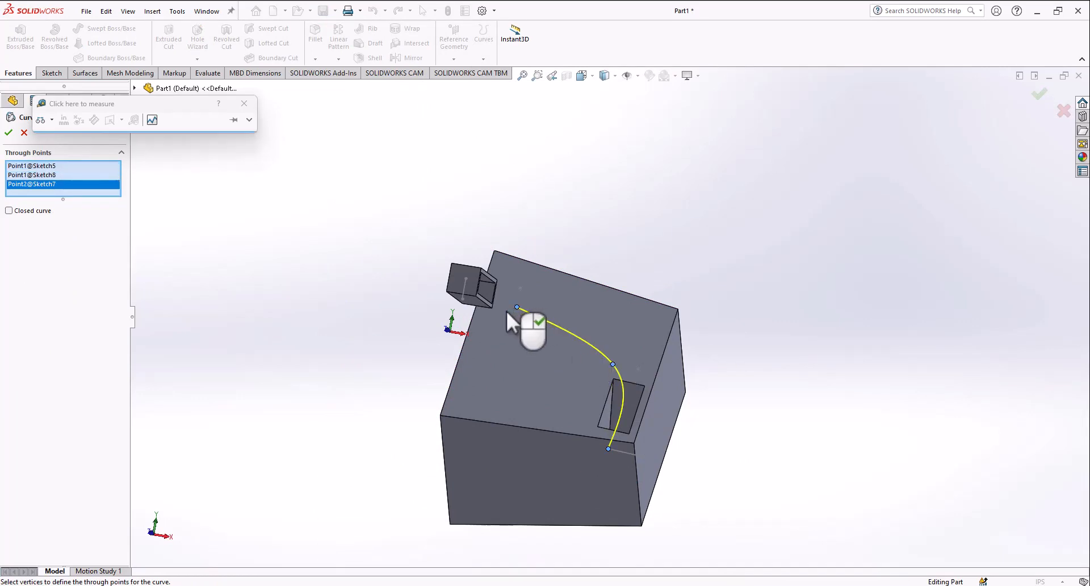
{"action": "left_click", "coordinate": [464, 300]}
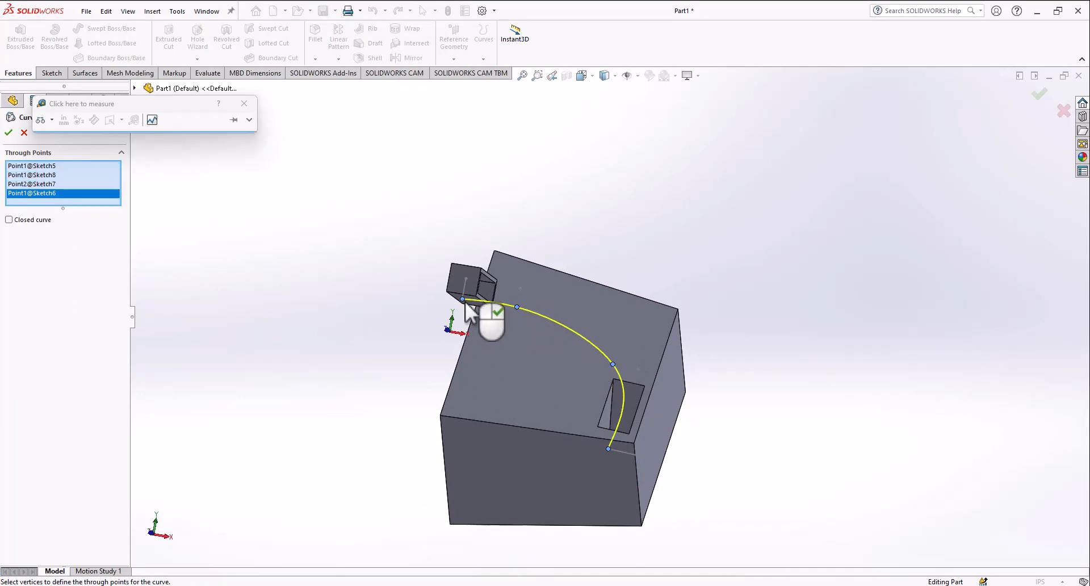
{"action": "left_click", "coordinate": [9, 133]}
Create a second curve through reference points from the frame line's upper end via the upper frame-side and outer pocket-side points to the pin line's outer end
{"action": "middle_click_drag", "start_coordinate": [389, 343], "coordinate": [413, 239]}
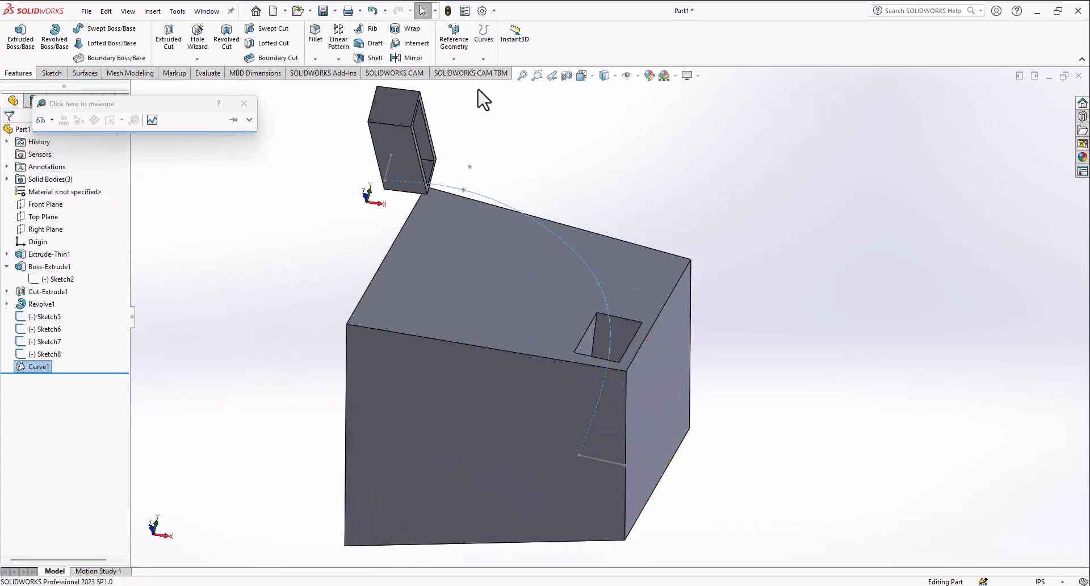
{"action": "left_click", "coordinate": [483, 59]}
{"action": "left_click", "coordinate": [506, 128]}
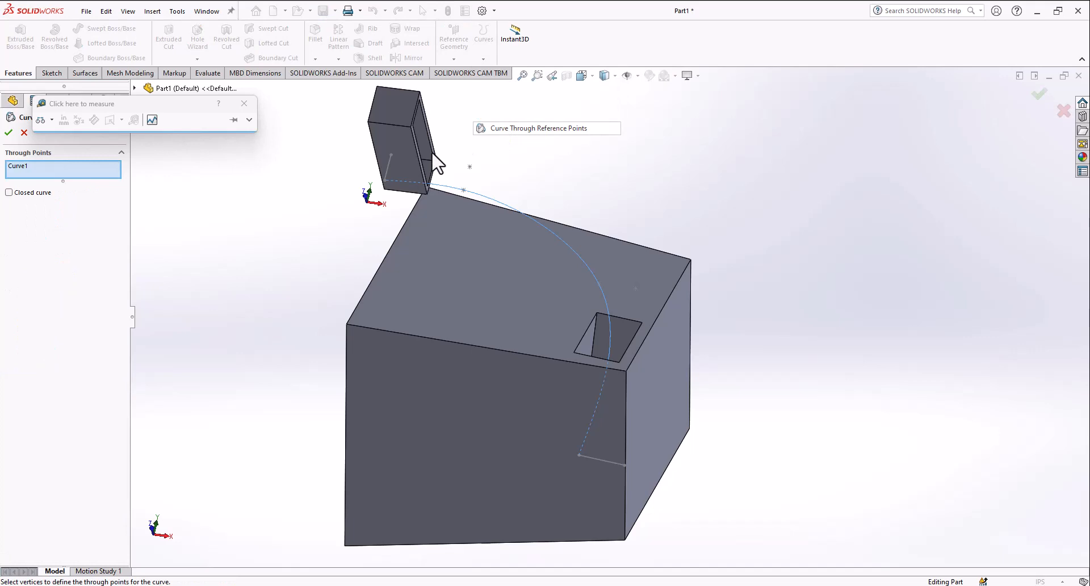
{"action": "left_click", "coordinate": [391, 154]}
{"action": "left_click", "coordinate": [470, 166]}
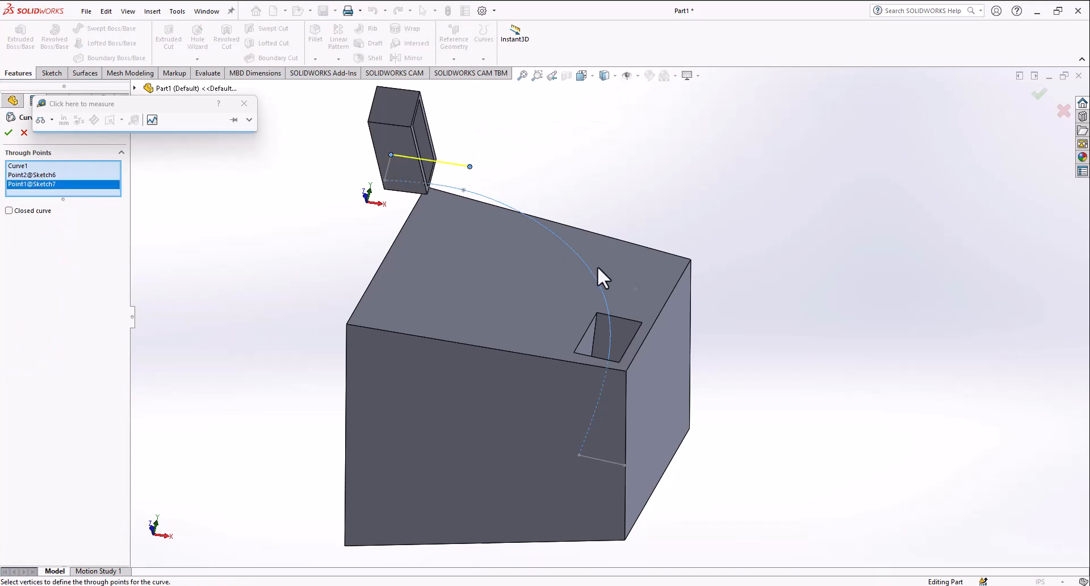
{"action": "left_click", "coordinate": [635, 288]}
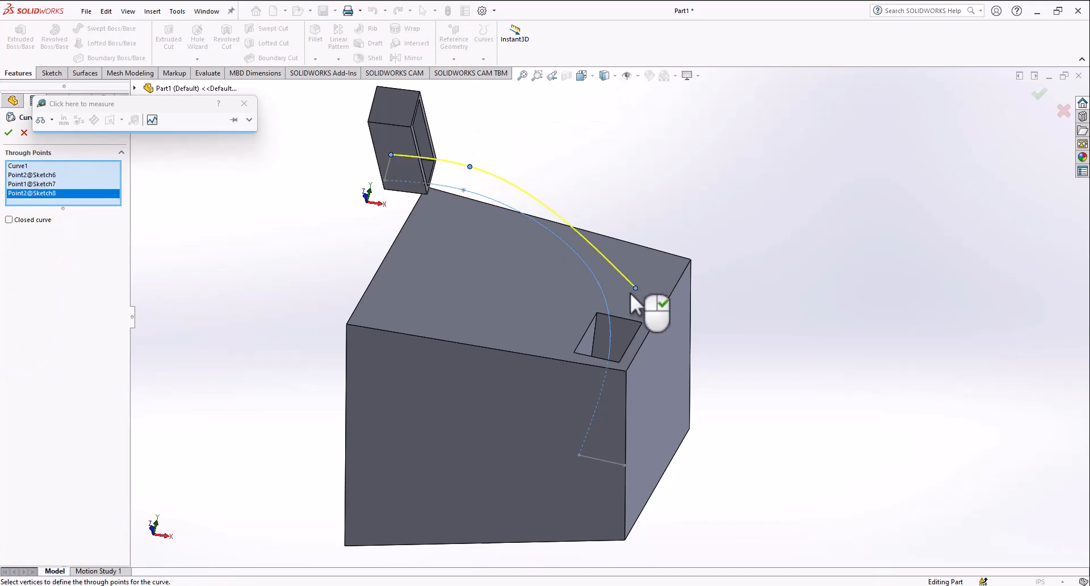
{"action": "left_click", "coordinate": [624, 466]}
{"action": "left_click", "coordinate": [8, 134]}
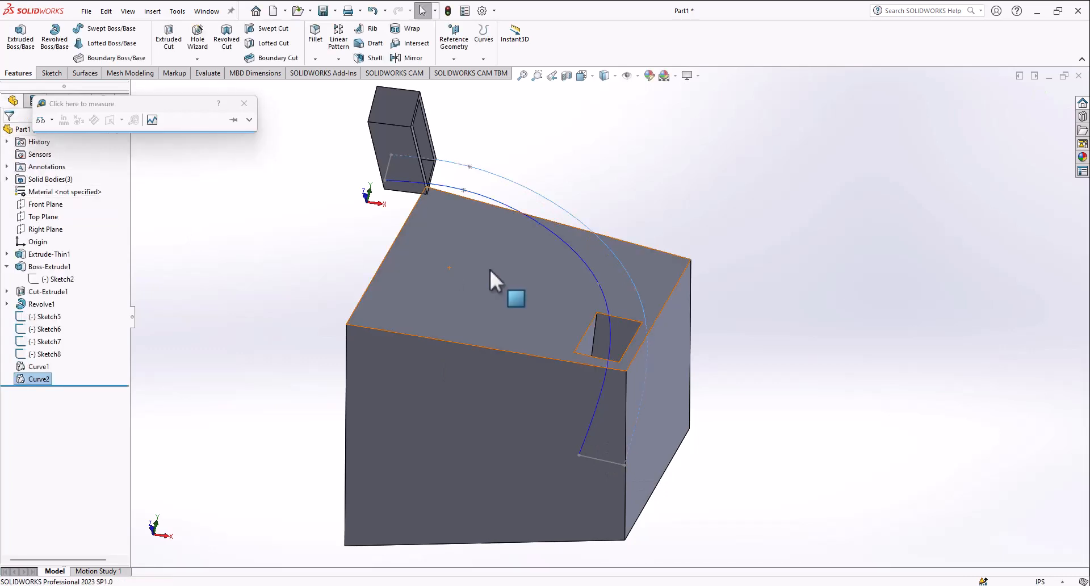
Start a boundary surface with the pin line and frame line as Direction 1 profiles, swapping the connector ends at the frame to untwist it
{"action": "middle_click_drag", "start_coordinate": [489, 267], "coordinate": [499, 286]}
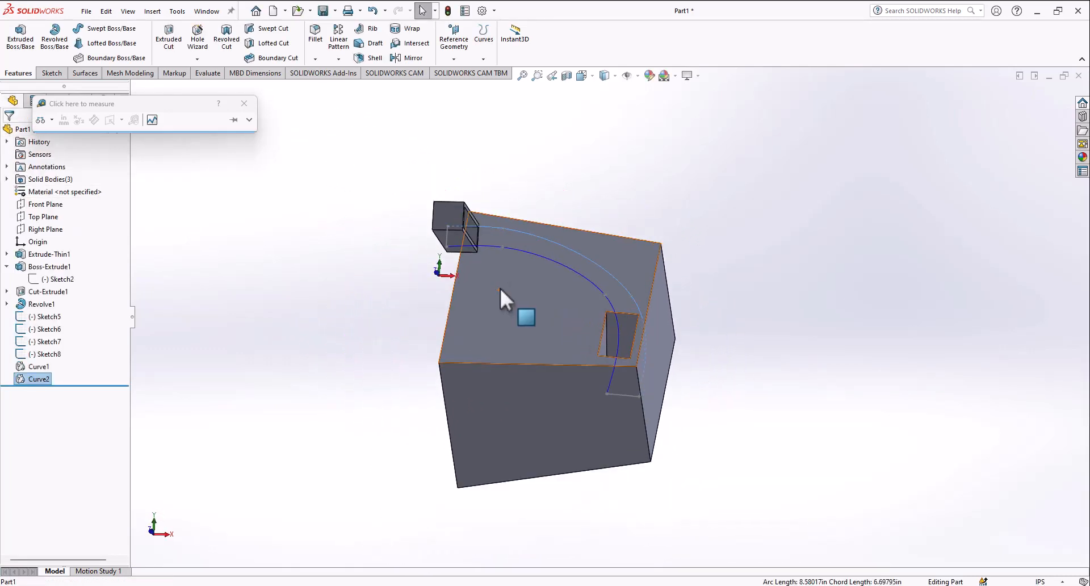
{"action": "left_click", "coordinate": [153, 11]}
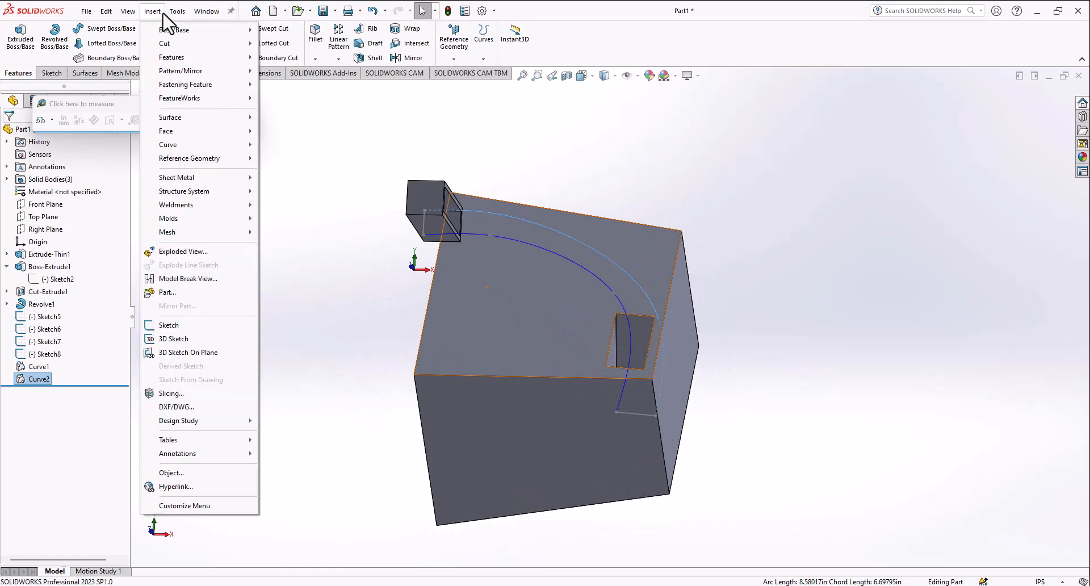
{"action": "mouse_move", "coordinate": [185, 121]}
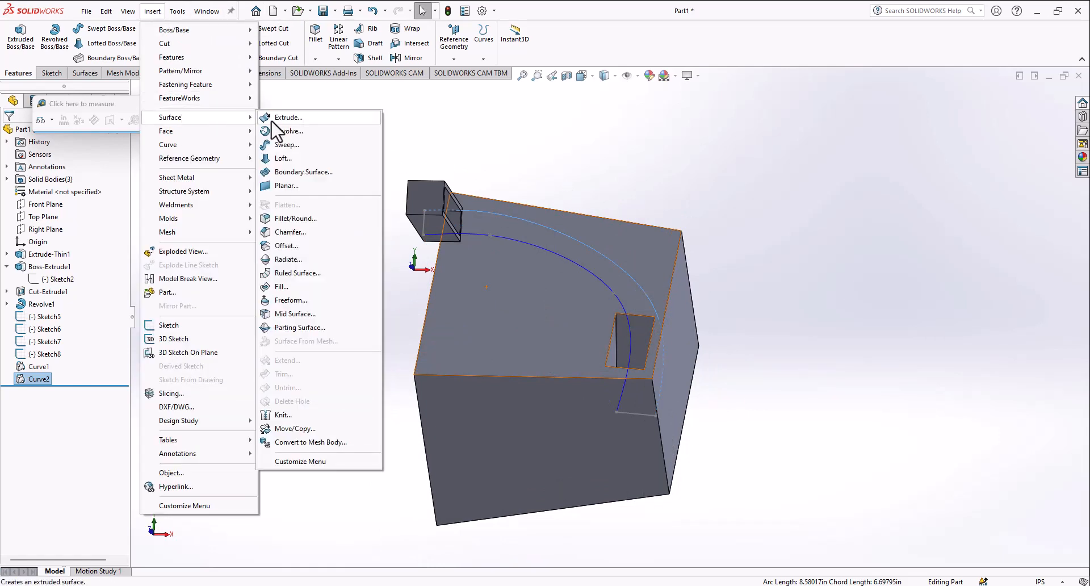
{"action": "left_click", "coordinate": [301, 171]}
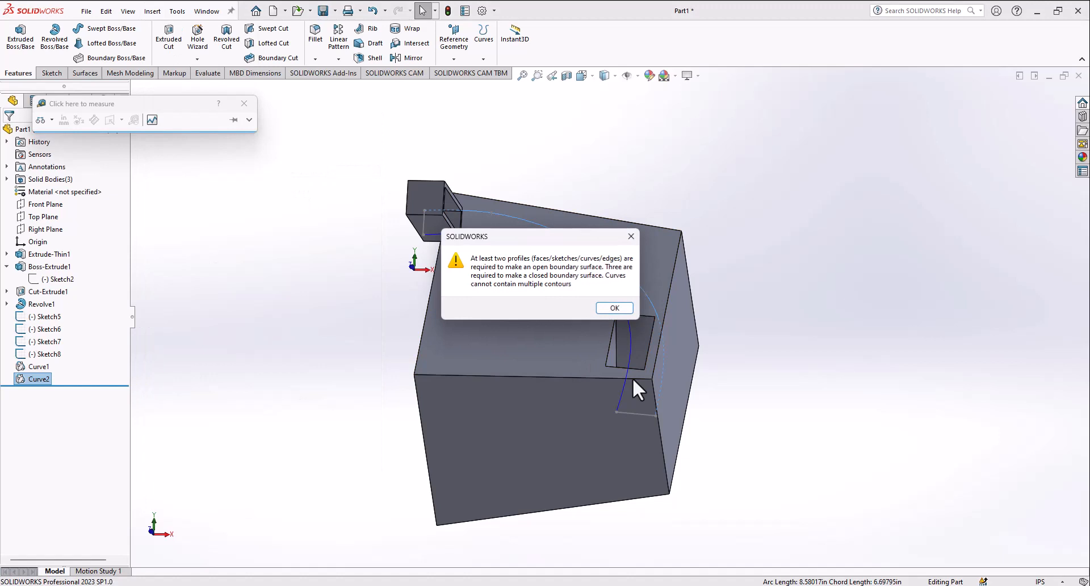
{"action": "left_click", "coordinate": [612, 308]}
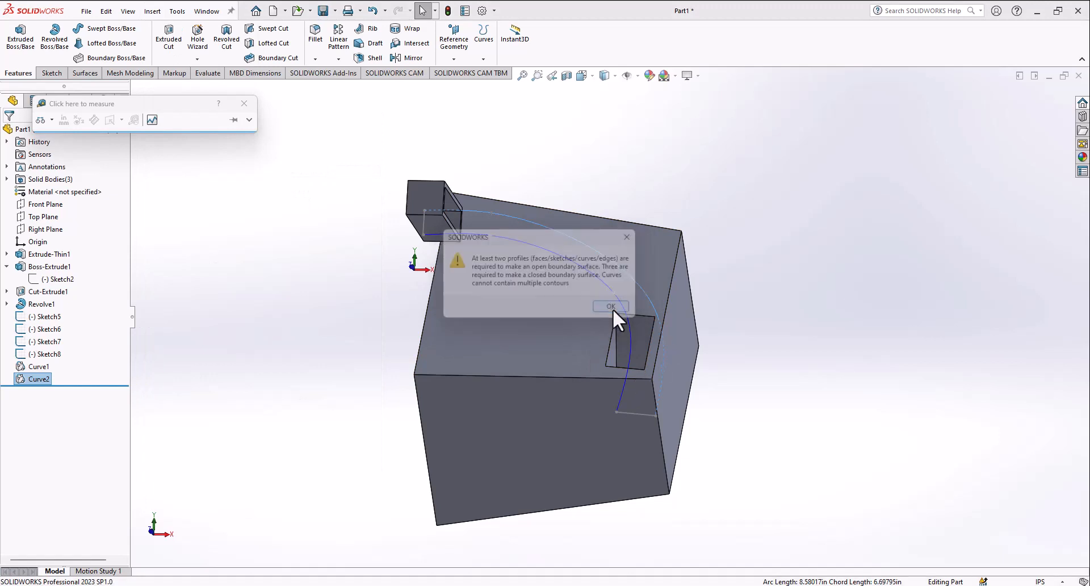
{"action": "left_click", "coordinate": [636, 411]}
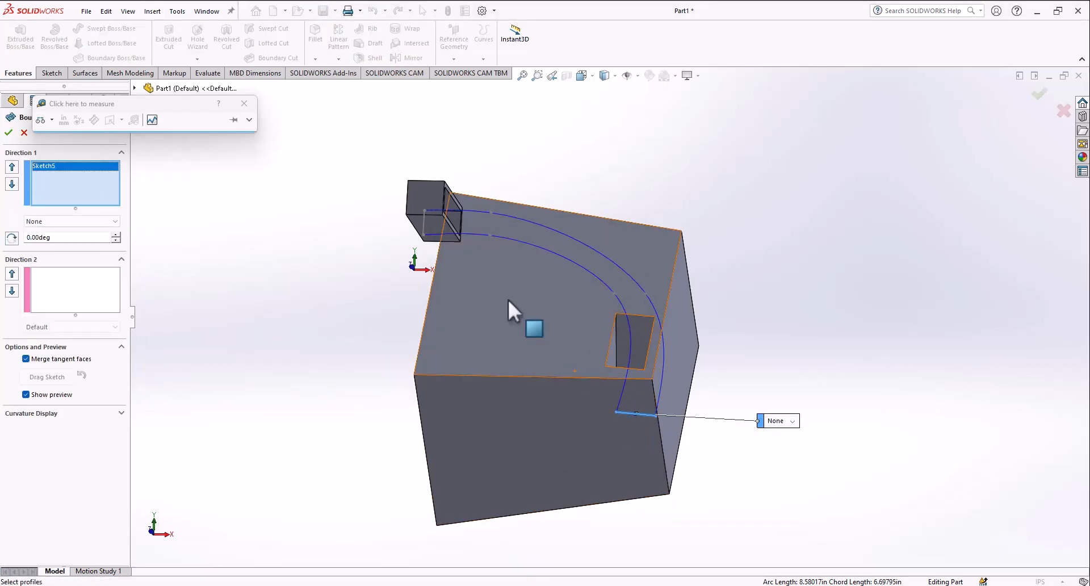
{"action": "left_click", "coordinate": [426, 225]}
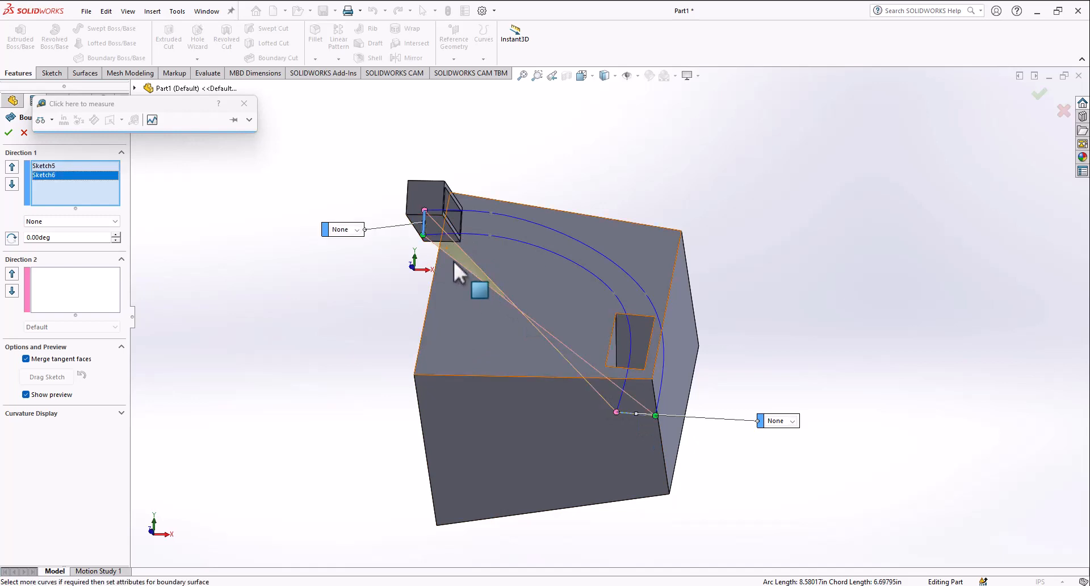
{"action": "left_click", "coordinate": [424, 227]}
{"action": "left_click", "coordinate": [425, 215]}
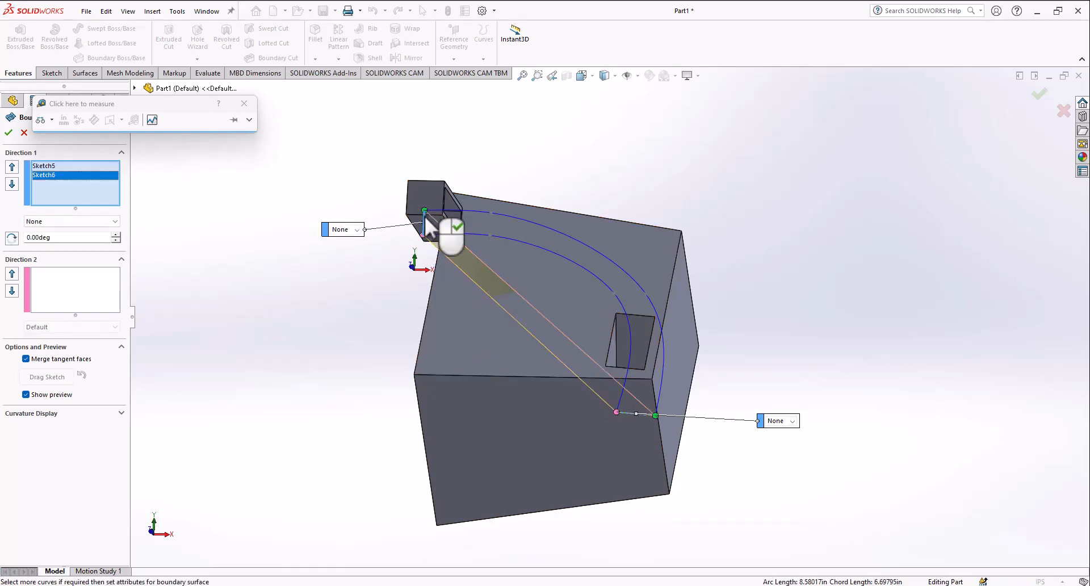
{"action": "middle_click_drag", "start_coordinate": [593, 345], "coordinate": [583, 391]}
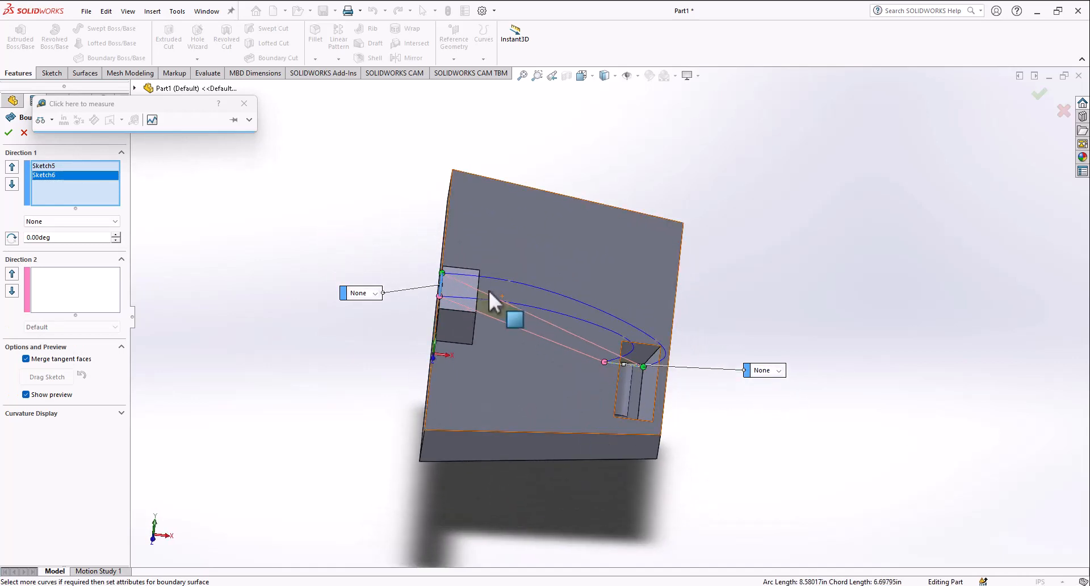
{"action": "middle_click_drag", "start_coordinate": [469, 307], "coordinate": [521, 294]}
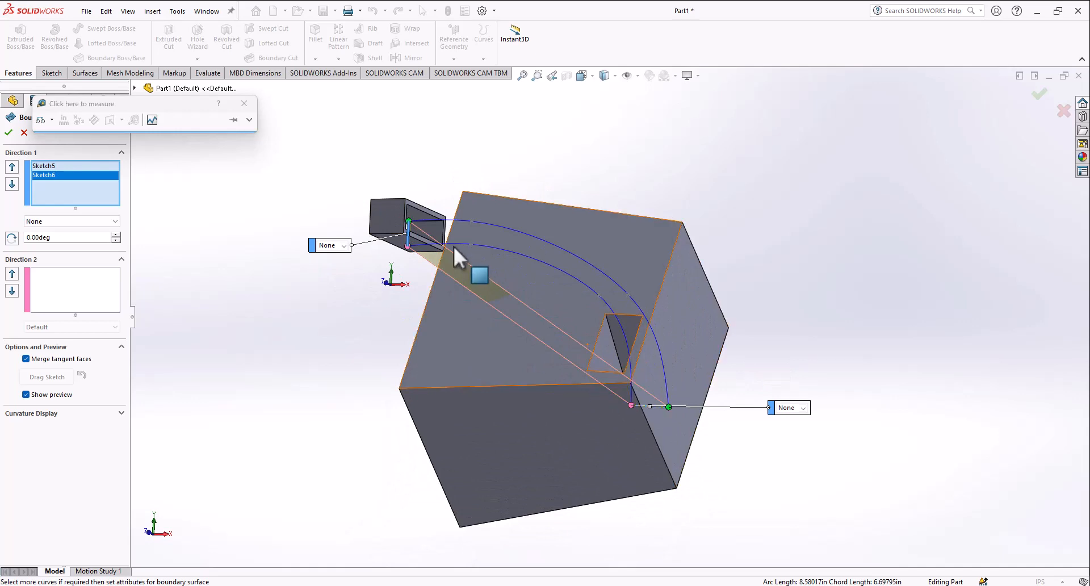
{"action": "middle_click_drag", "start_coordinate": [596, 406], "coordinate": [490, 230]}
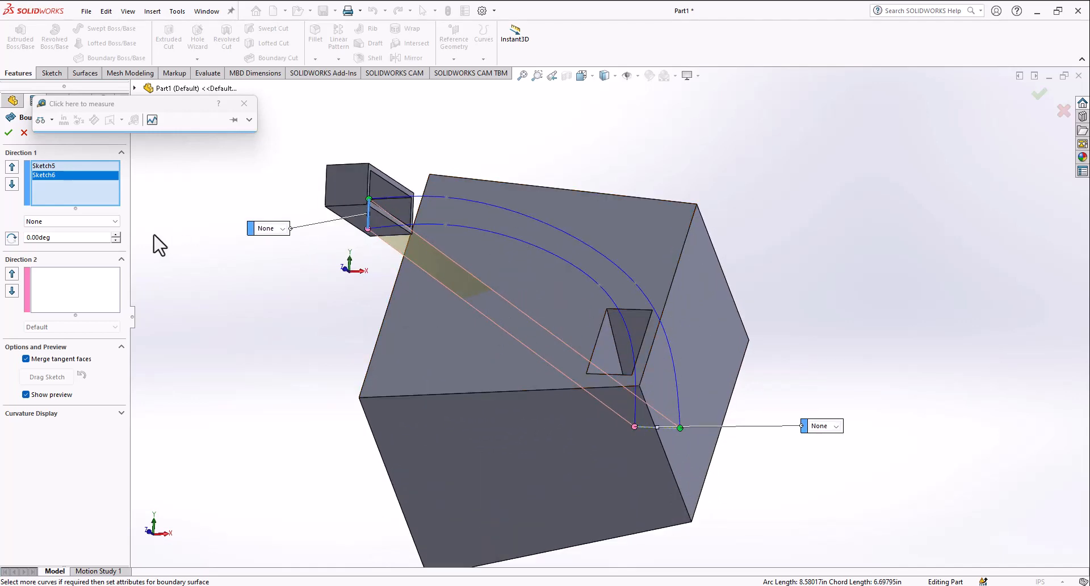
Add both reference-point curves as Direction 2 of the boundary surface and create it
{"action": "left_click", "coordinate": [51, 294]}
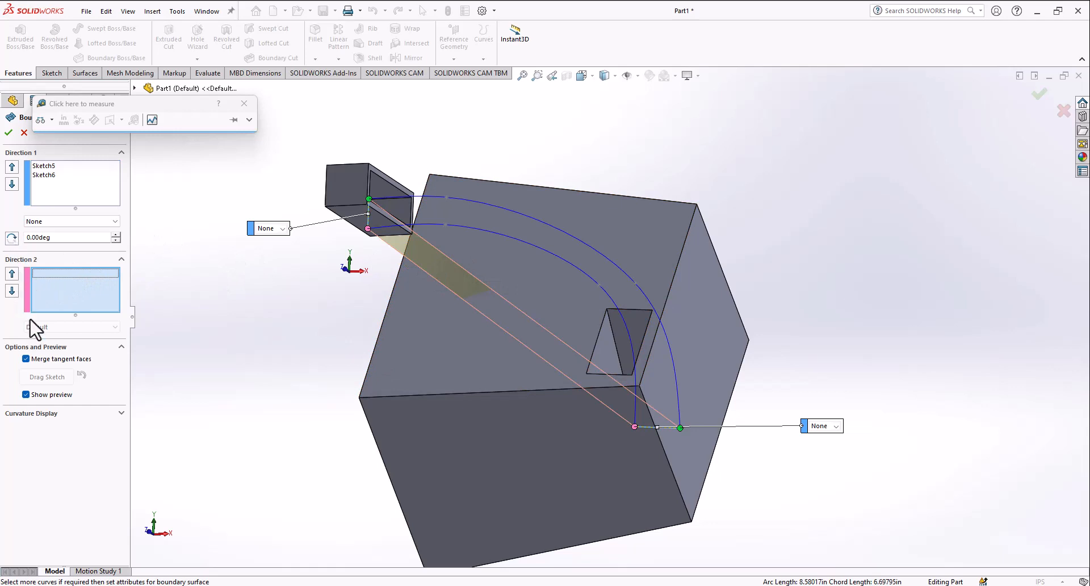
{"action": "left_click", "coordinate": [54, 228]}
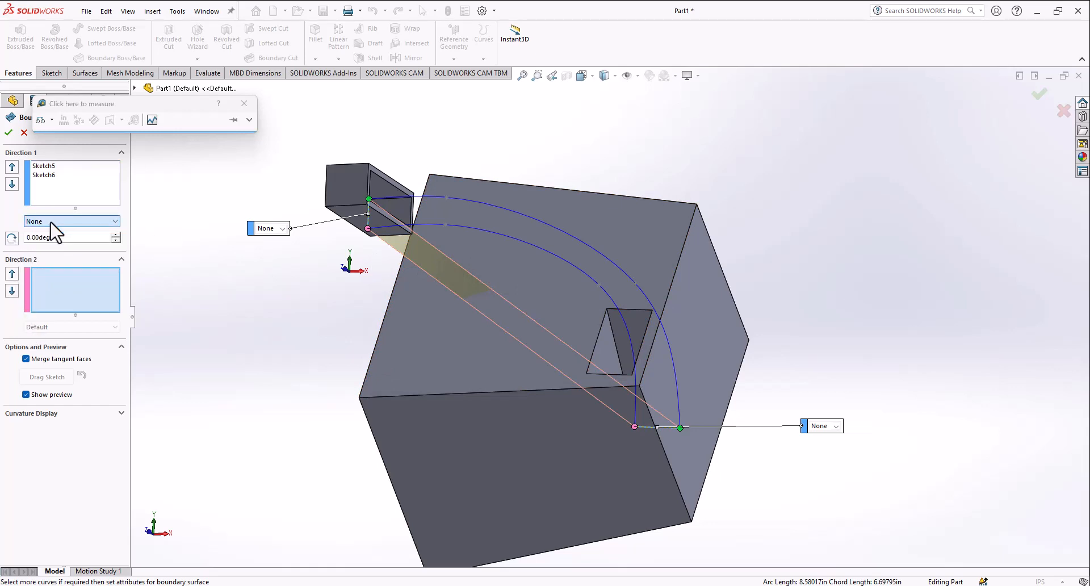
{"action": "left_click", "coordinate": [573, 266]}
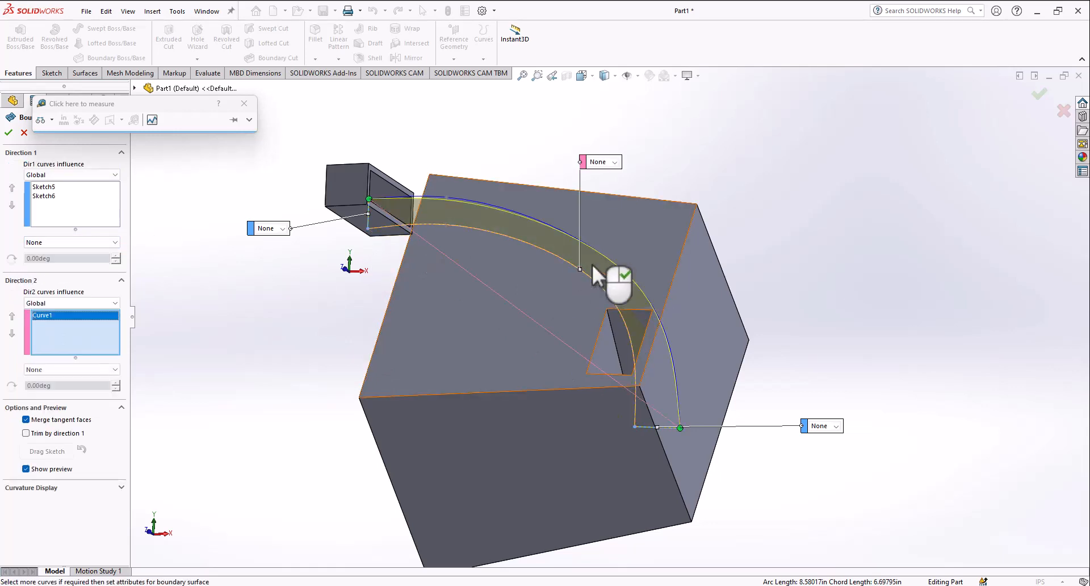
{"action": "left_click", "coordinate": [603, 254]}
{"action": "middle_click_drag", "start_coordinate": [601, 253], "coordinate": [594, 288]}
{"action": "middle_click_drag", "start_coordinate": [623, 334], "coordinate": [653, 307]}
{"action": "middle_click_drag", "start_coordinate": [482, 183], "coordinate": [550, 334]}
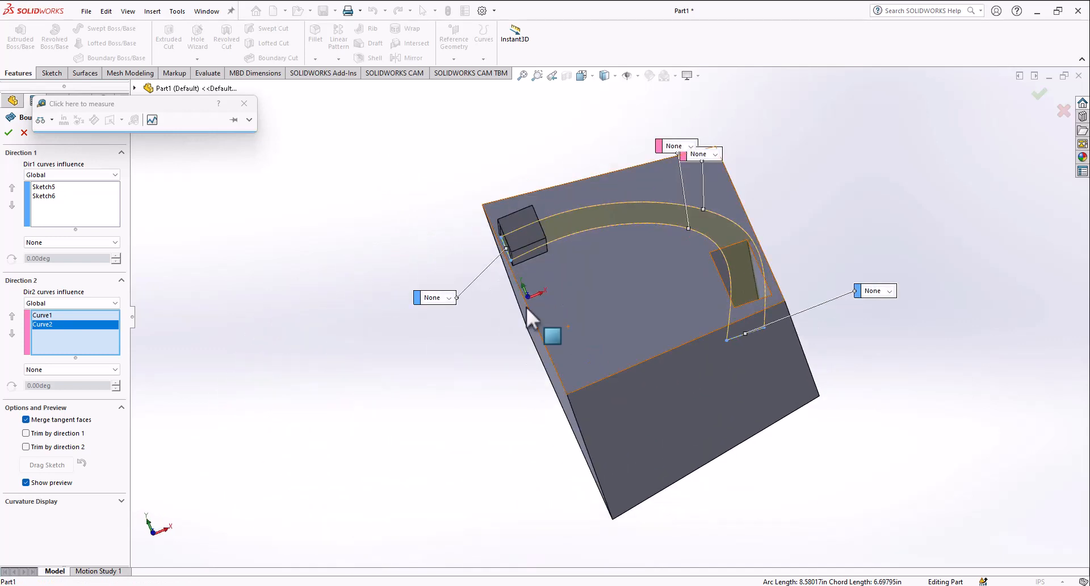
{"action": "left_click", "coordinate": [8, 133]}
Examine the boundary surface along its path from the frame opening into the block's pocket
{"action": "middle_click_drag", "start_coordinate": [718, 299], "coordinate": [648, 358]}
{"action": "scroll", "coordinate": [656, 324], "scroll_direction": "down", "scroll_amount": 4}
{"action": "scroll", "coordinate": [679, 257], "scroll_direction": "down", "scroll_amount": 2}
{"action": "scroll", "coordinate": [660, 331], "scroll_direction": "up", "scroll_amount": 3}
{"action": "scroll", "coordinate": [645, 287], "scroll_direction": "down", "scroll_amount": 3}
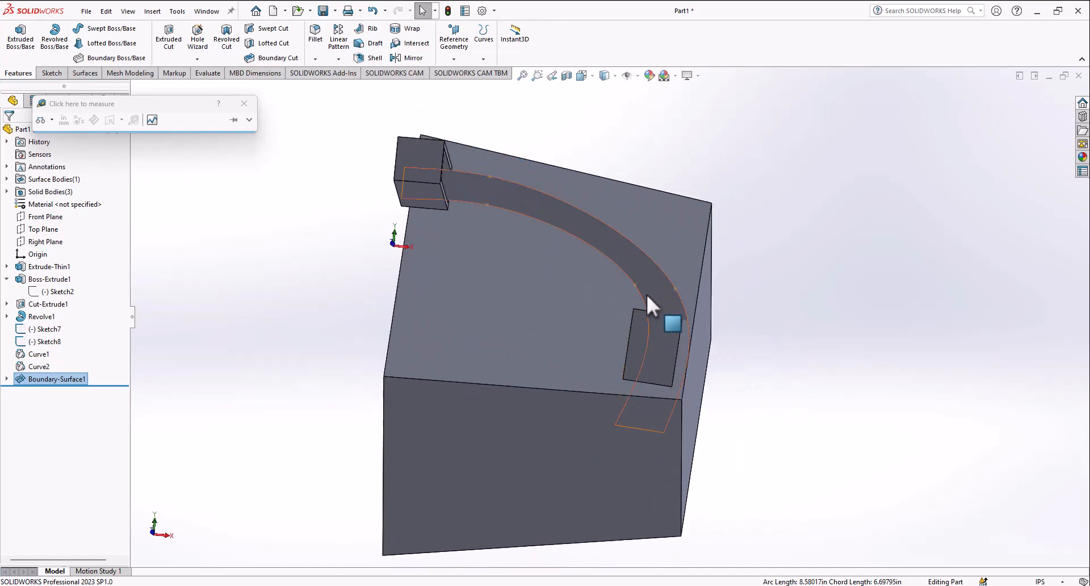
{"action": "left_click", "coordinate": [619, 254]}
{"action": "key", "text": "Escape"}
{"action": "scroll", "coordinate": [649, 271], "scroll_direction": "up", "scroll_amount": 3}
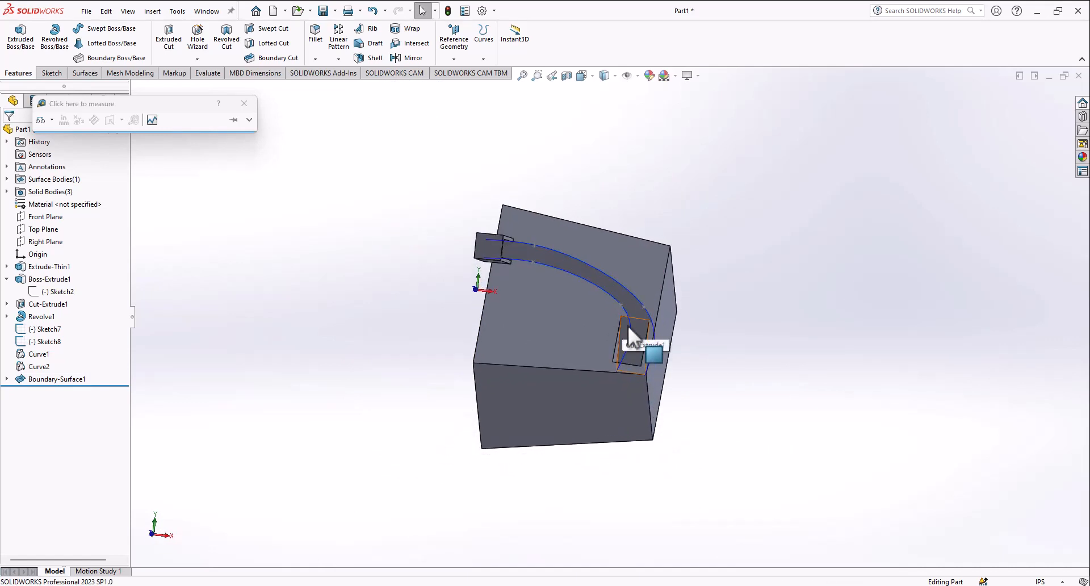
{"action": "middle_click_drag", "start_coordinate": [628, 326], "coordinate": [622, 351]}
{"action": "scroll", "coordinate": [622, 351], "scroll_direction": "down", "scroll_amount": 5}
{"action": "left_click", "coordinate": [688, 306]}
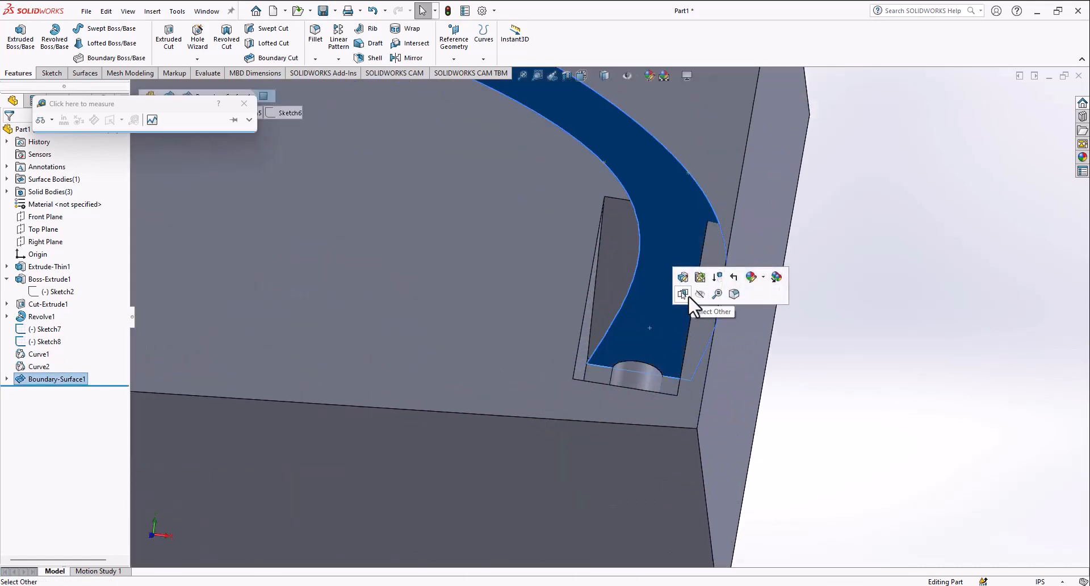
{"action": "left_click", "coordinate": [839, 404]}
{"action": "left_click", "coordinate": [617, 280]}
{"action": "left_click", "coordinate": [663, 252]}
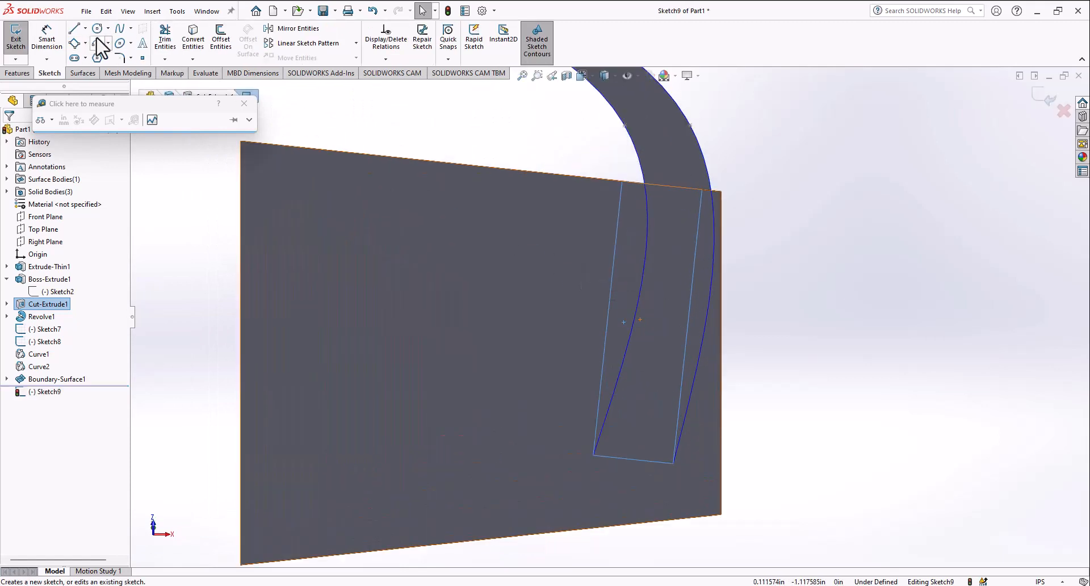
{"action": "left_click", "coordinate": [143, 58]}
{"action": "key", "text": "f"}
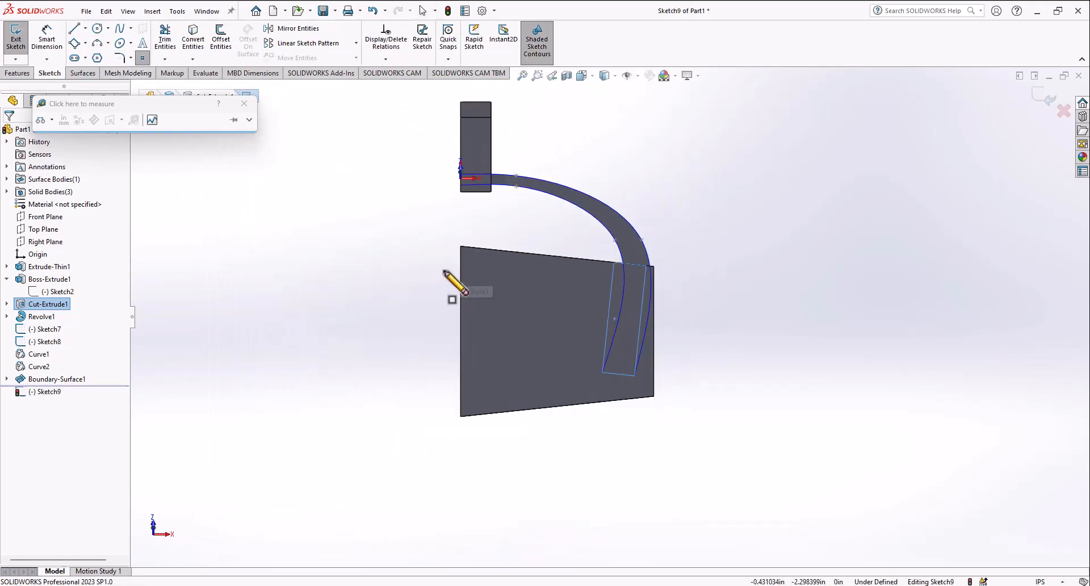
{"action": "left_click", "coordinate": [11, 37]}
Sketch a spline on the block's front face, following the middle of the boundary surface from the pin to the frame opening
{"action": "left_click", "coordinate": [526, 360]}
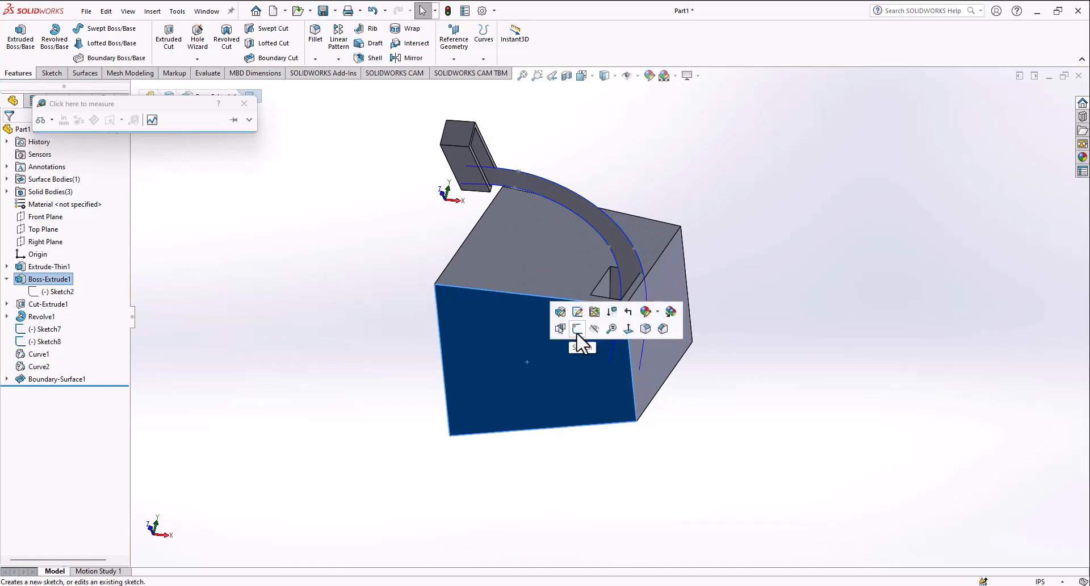
{"action": "left_click", "coordinate": [578, 330]}
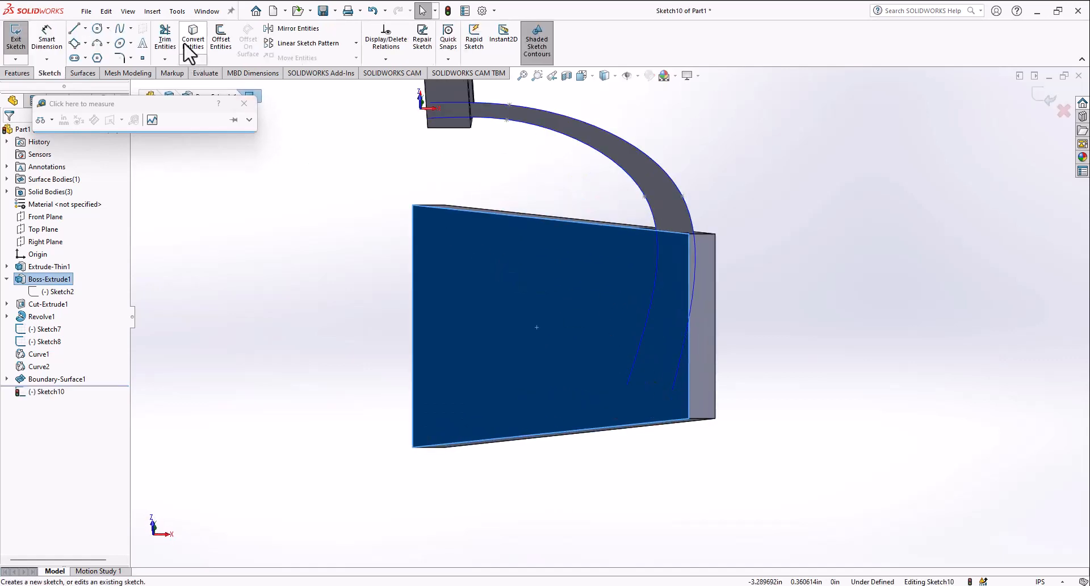
{"action": "left_click", "coordinate": [124, 31]}
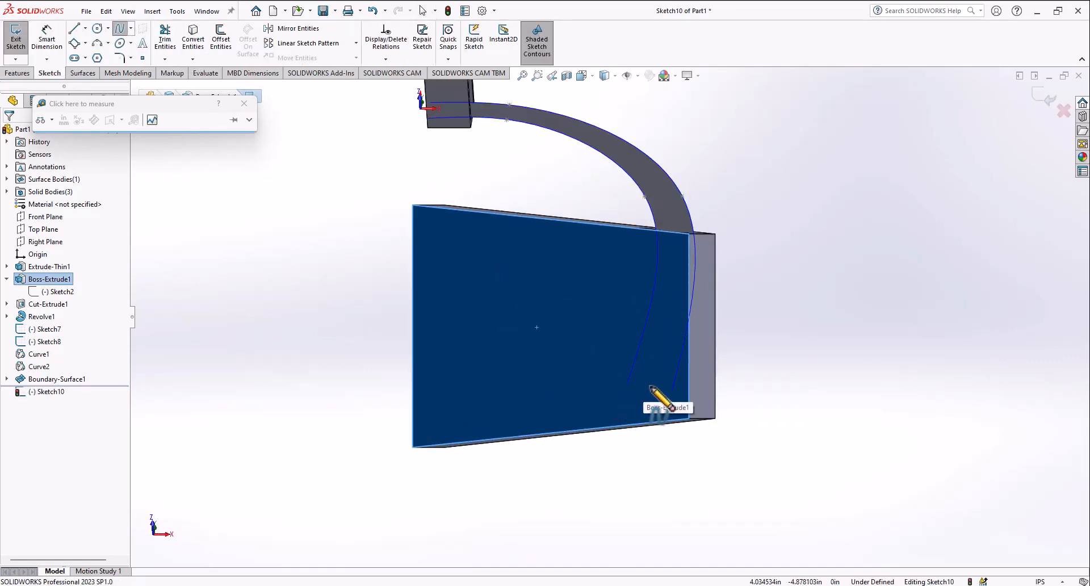
{"action": "left_click", "coordinate": [651, 386]}
{"action": "left_click", "coordinate": [665, 223]}
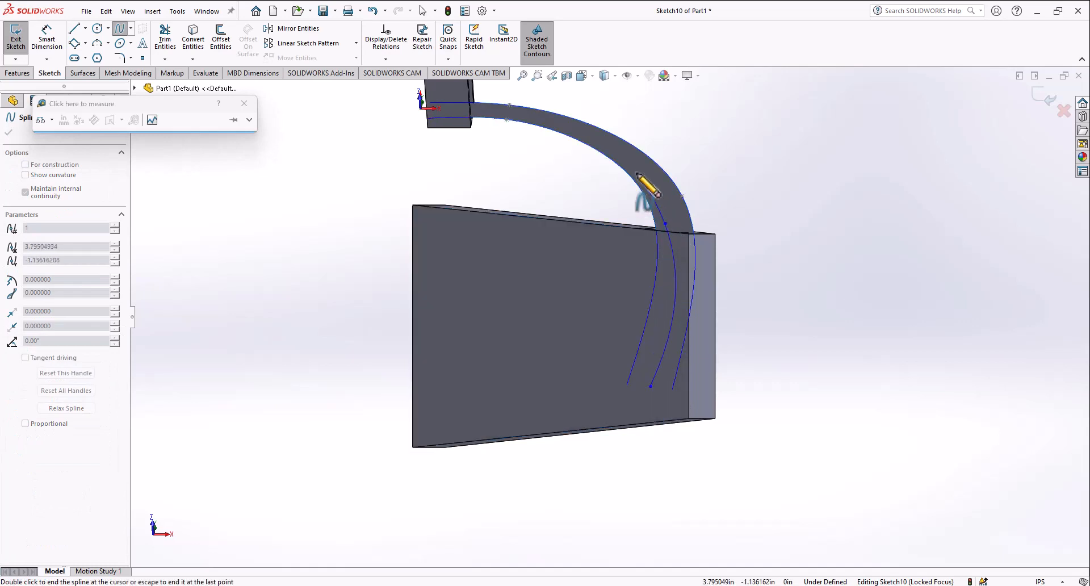
{"action": "left_click", "coordinate": [631, 158]}
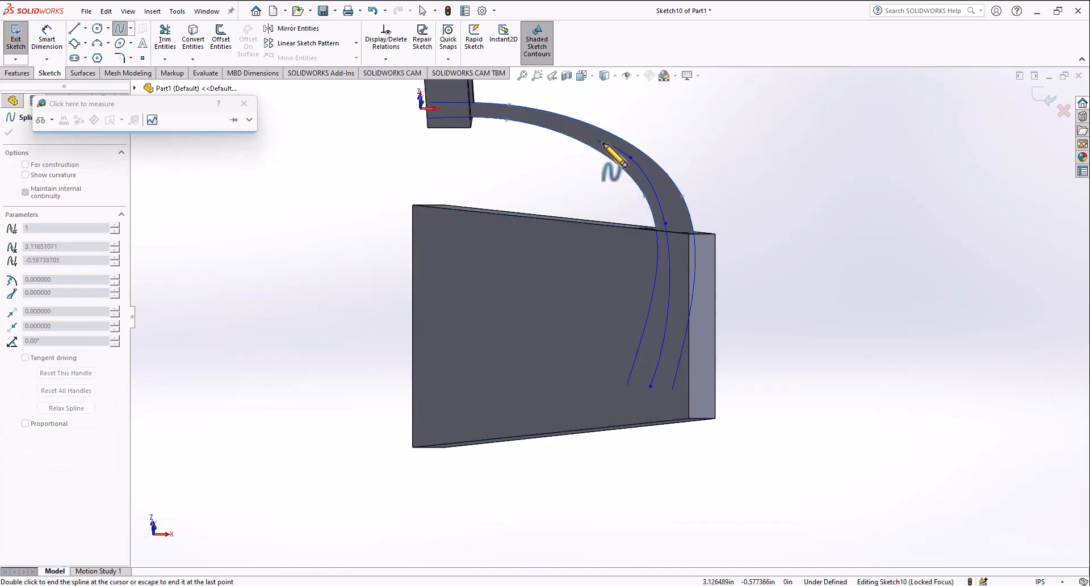
{"action": "left_click", "coordinate": [542, 118]}
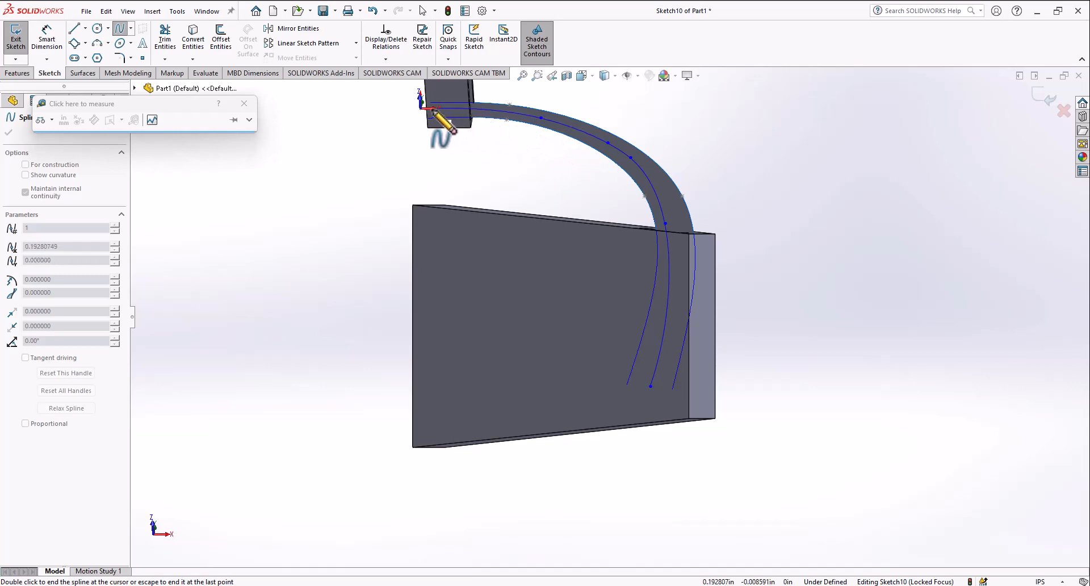
{"action": "middle_click_drag", "start_coordinate": [436, 111], "coordinate": [573, 253]}
{"action": "left_click", "coordinate": [11, 54]}
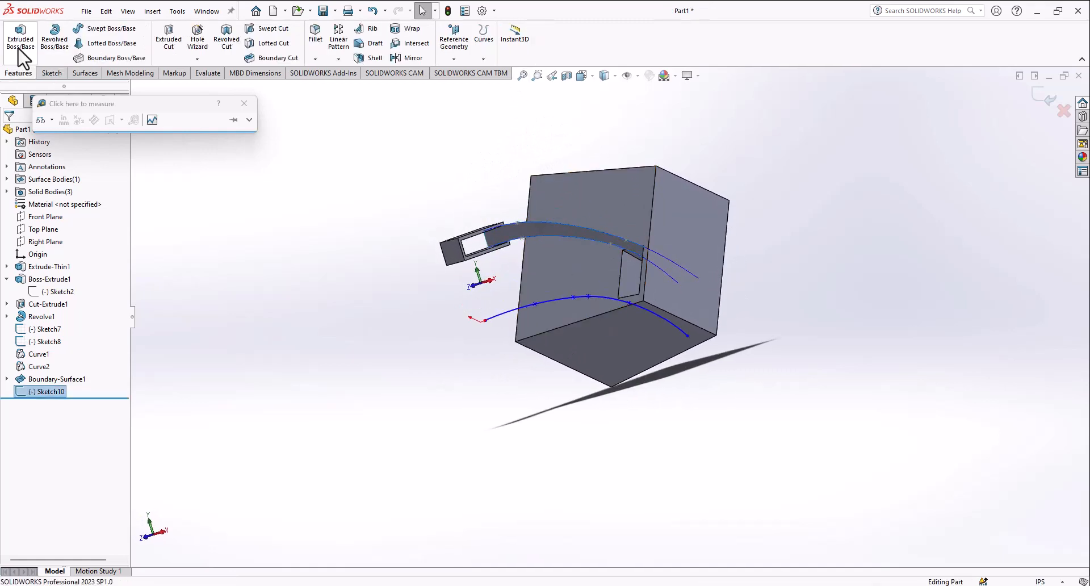
Project the spline sketch onto the boundary surface as a curve, using Sketch on faces with Reverse projection
{"action": "left_click", "coordinate": [483, 59]}
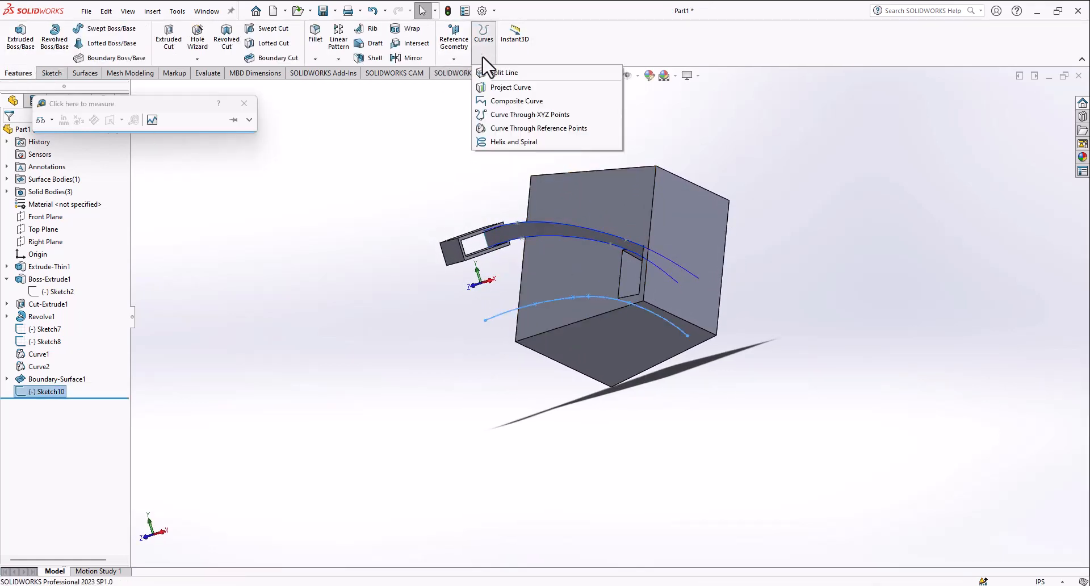
{"action": "left_click", "coordinate": [492, 90]}
{"action": "scroll", "coordinate": [624, 281], "scroll_direction": "down", "scroll_amount": 3}
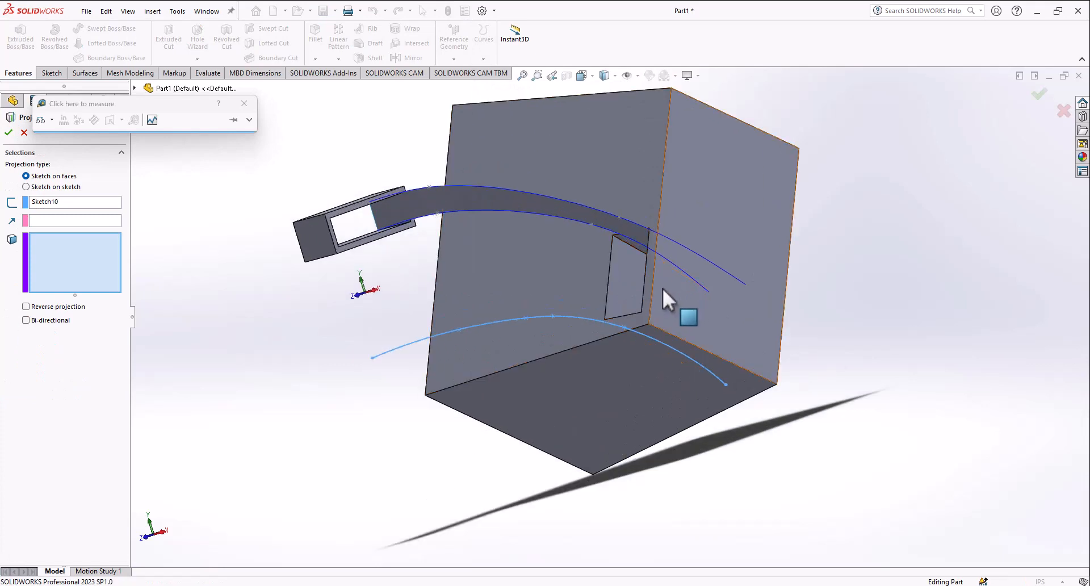
{"action": "left_click", "coordinate": [579, 210]}
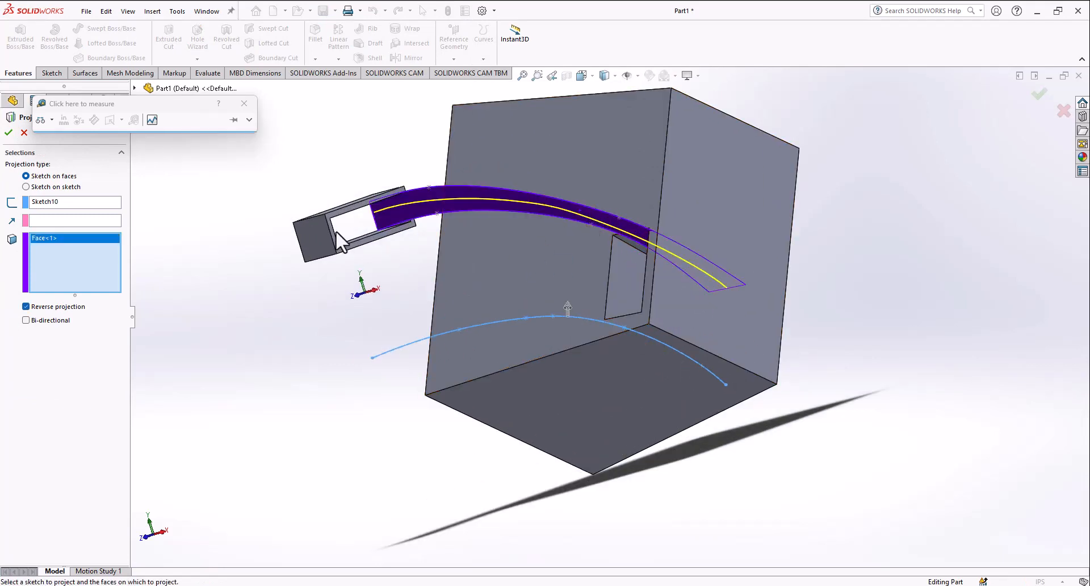
{"action": "middle_click_drag", "start_coordinate": [336, 230], "coordinate": [263, 255]}
{"action": "middle_click_drag", "start_coordinate": [380, 243], "coordinate": [342, 228]}
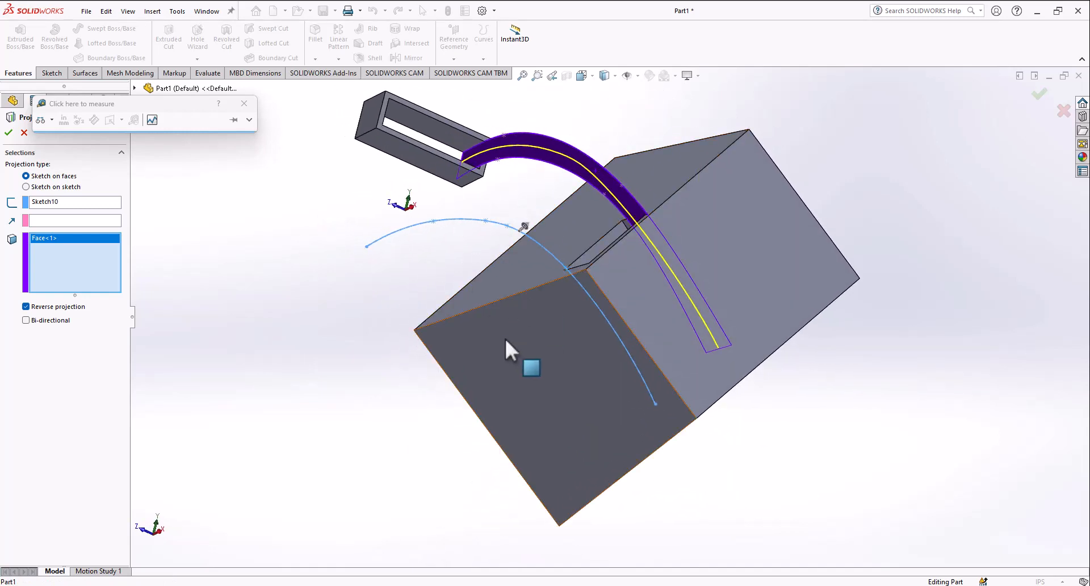
{"action": "left_click", "coordinate": [9, 133]}
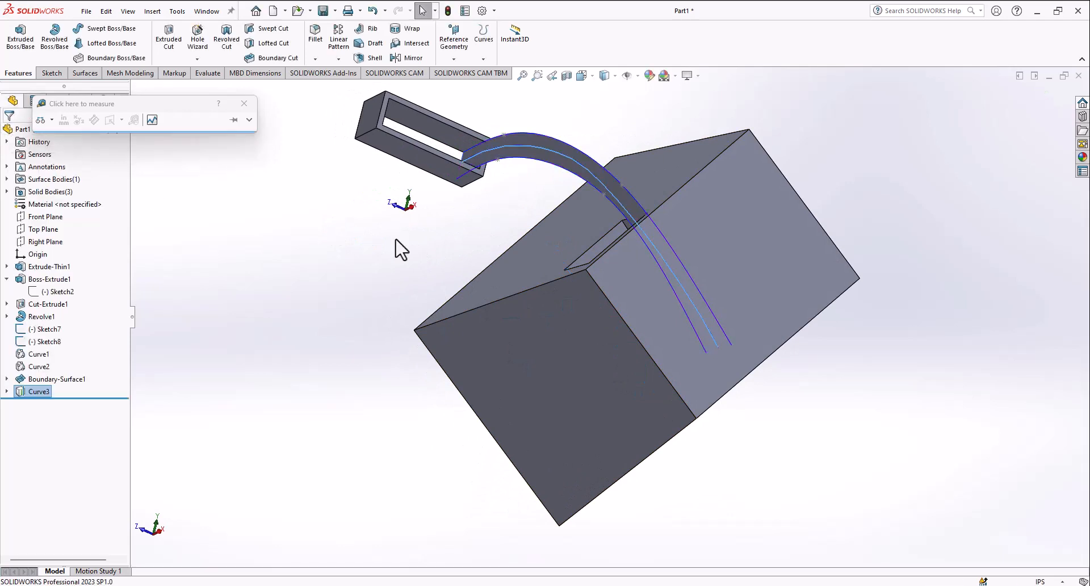
Edit the projected spline's sketch and constrain its pin-side endpoint to the midpoint of the boundary surface's end edge
{"action": "middle_click_drag", "start_coordinate": [397, 246], "coordinate": [607, 336]}
{"action": "scroll", "coordinate": [786, 414], "scroll_direction": "down", "scroll_amount": 3}
{"action": "right_click", "coordinate": [520, 173]}
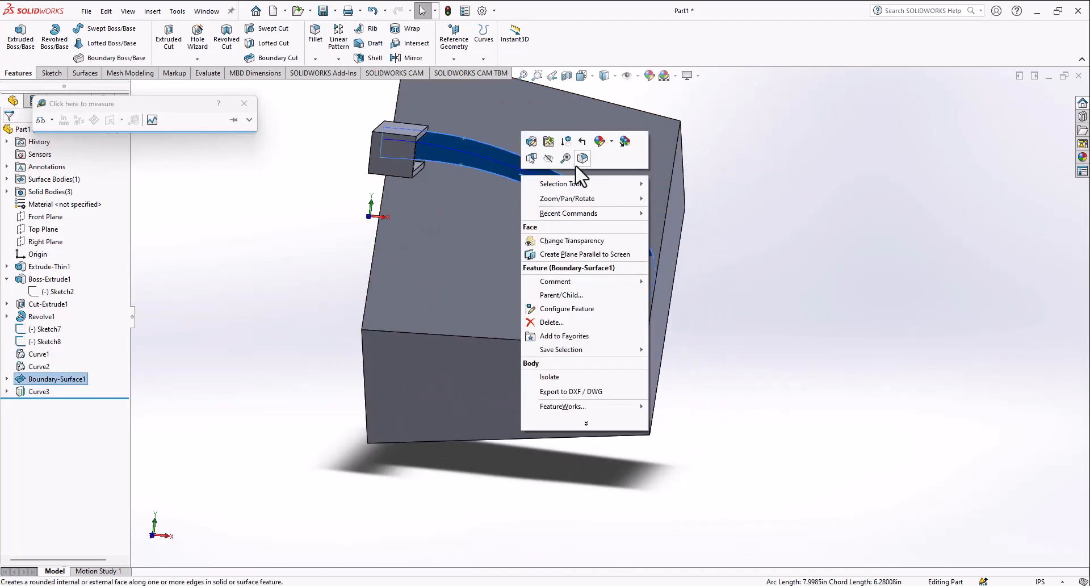
{"action": "left_click", "coordinate": [551, 142]}
{"action": "middle_click_drag", "start_coordinate": [743, 373], "coordinate": [665, 307]}
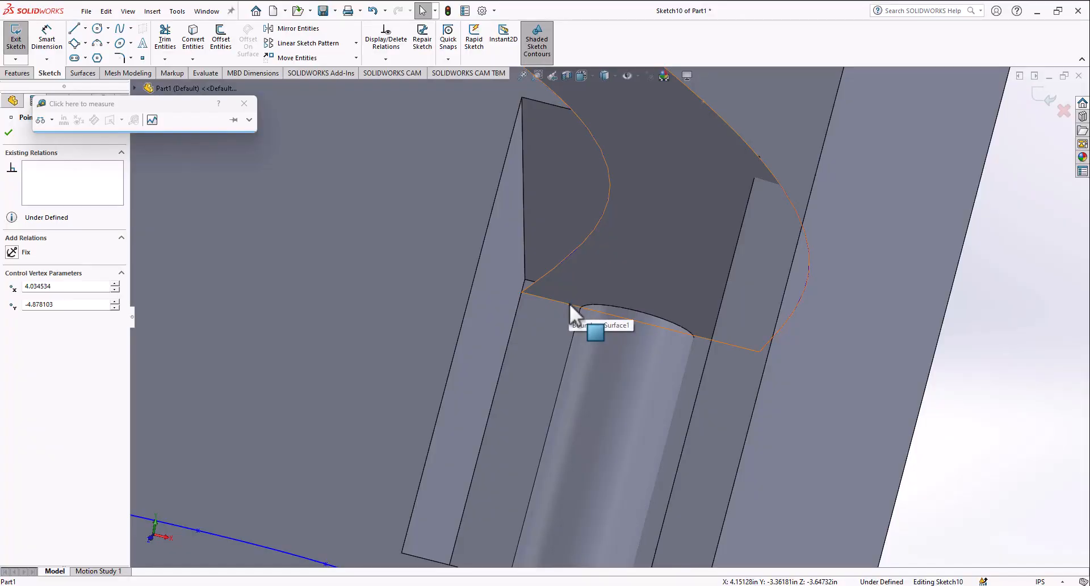
{"action": "left_click", "coordinate": [570, 304], "text": "ctrl"}
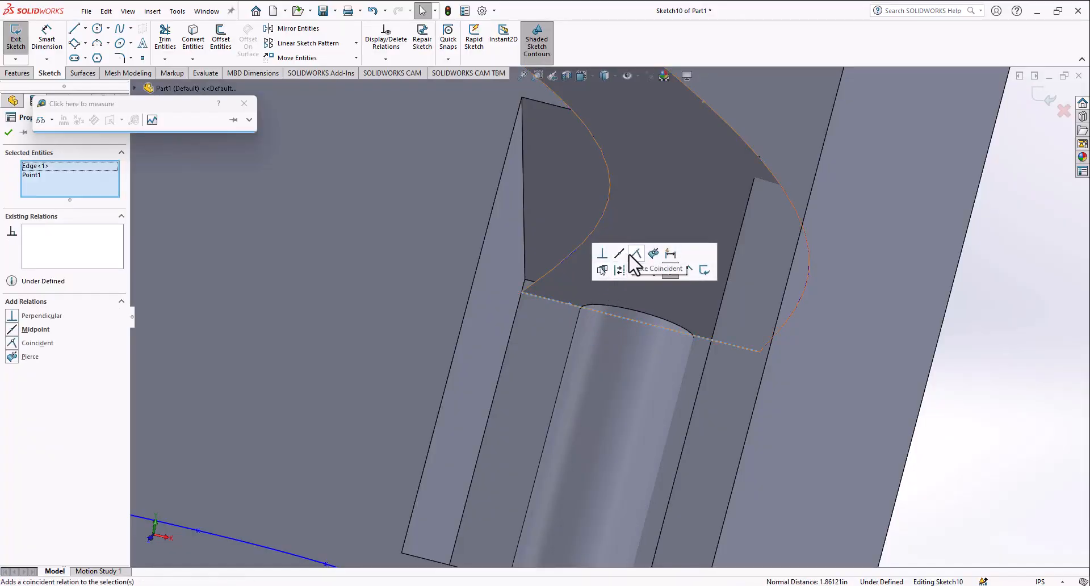
{"action": "scroll", "coordinate": [723, 366], "scroll_direction": "up", "scroll_amount": 10}
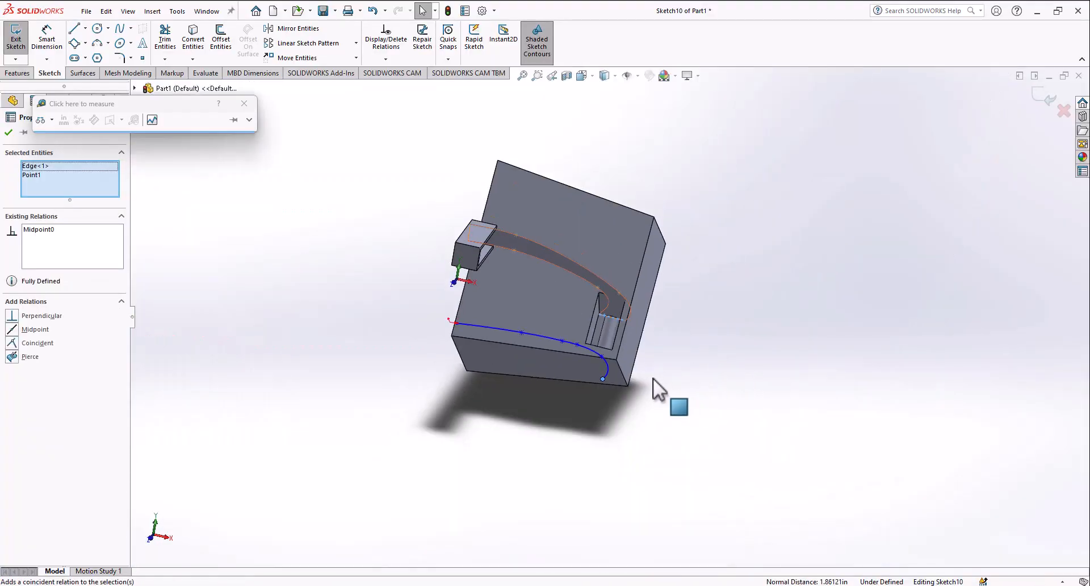
Reshape the spline by moving its point near the pocket opening slightly toward the pin end, and finish the sketch
{"action": "middle_click_drag", "start_coordinate": [653, 377], "coordinate": [643, 273]}
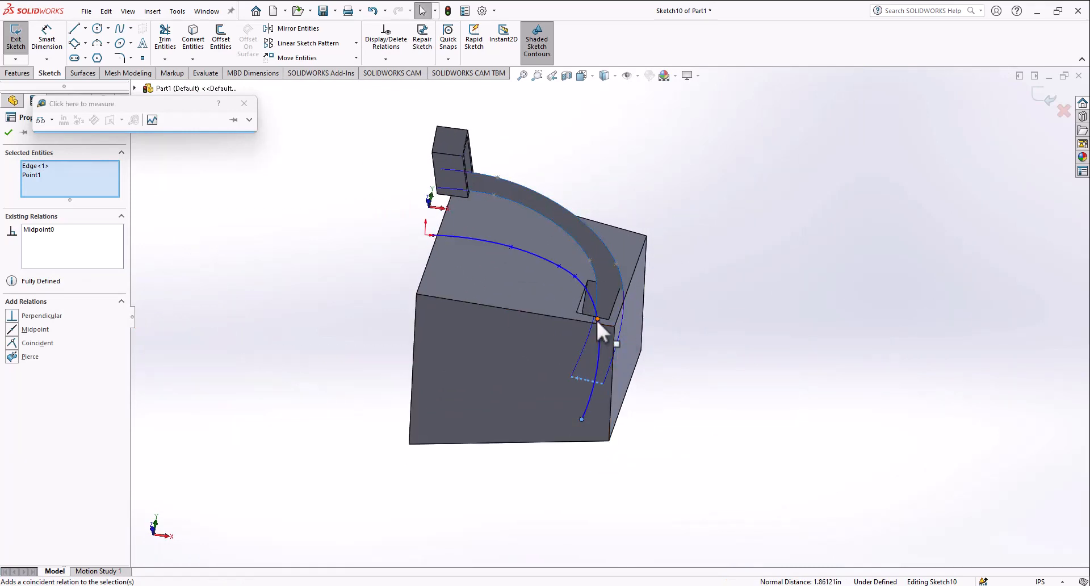
{"action": "left_click_drag", "start_coordinate": [595, 319], "coordinate": [594, 330]}
{"action": "left_click", "coordinate": [1042, 101]}
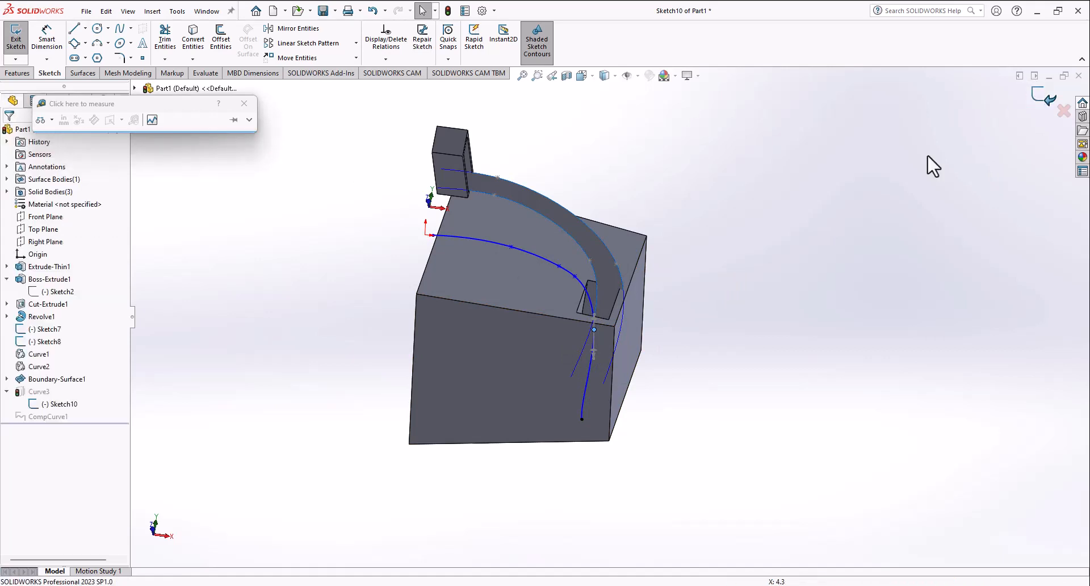
{"action": "scroll", "coordinate": [574, 263], "scroll_direction": "down", "scroll_amount": 5}
{"action": "scroll", "coordinate": [585, 262], "scroll_direction": "up", "scroll_amount": 4}
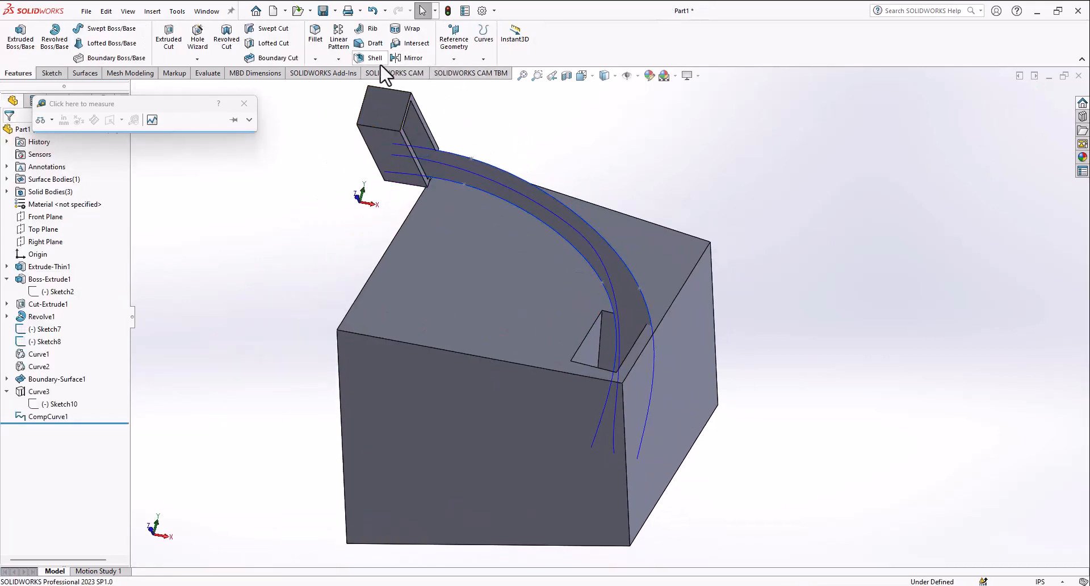
Start a Curve Driven Pattern along the centre curve of the boundary surface, with the pin as the body to pattern
{"action": "left_click", "coordinate": [339, 58]}
{"action": "left_click", "coordinate": [357, 114]}
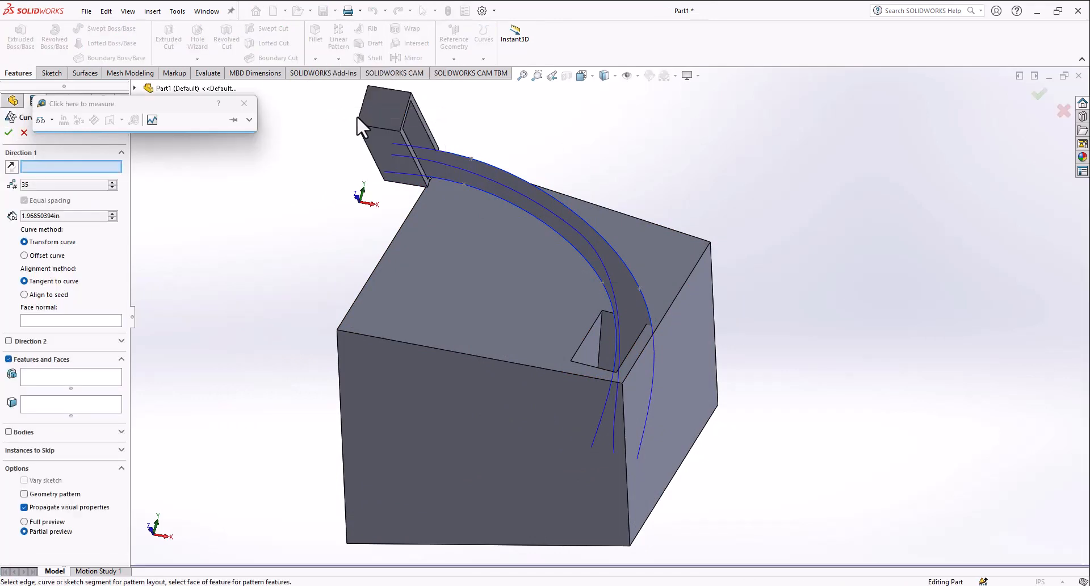
{"action": "left_click", "coordinate": [622, 355]}
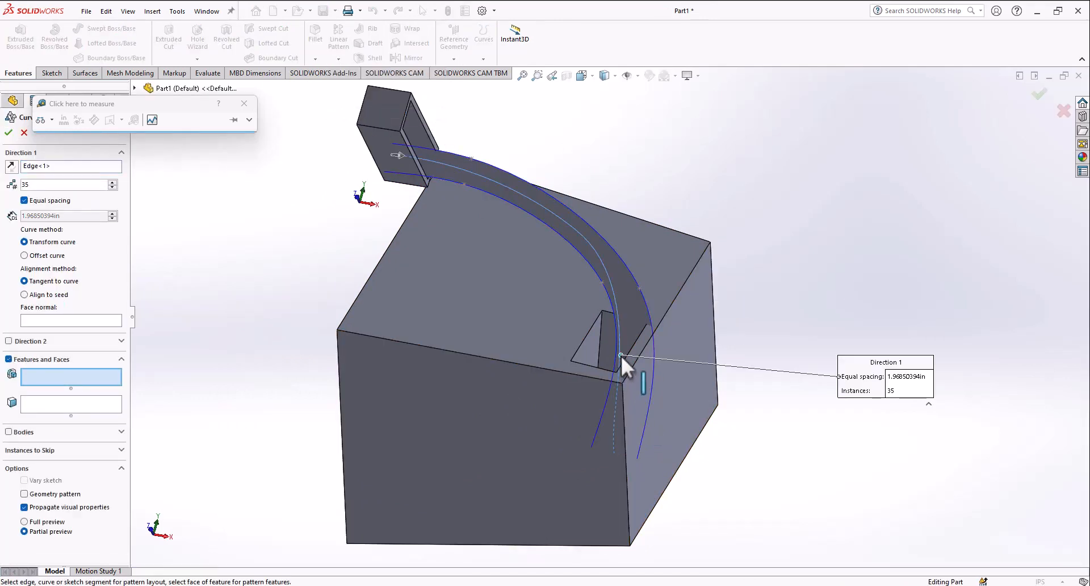
{"action": "left_click", "coordinate": [8, 431]}
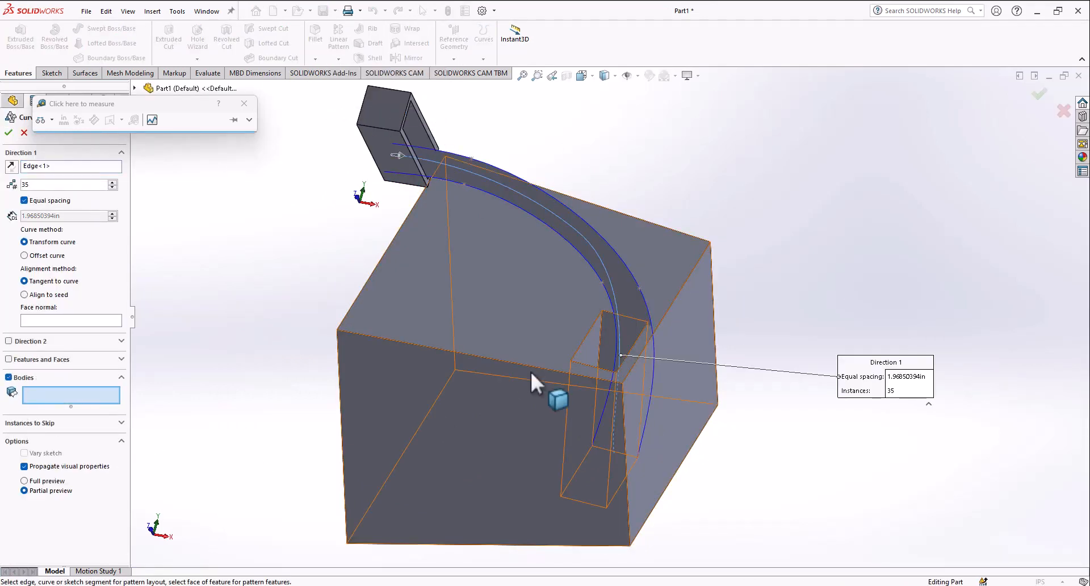
{"action": "middle_click_drag", "start_coordinate": [530, 370], "coordinate": [587, 383]}
{"action": "left_click", "coordinate": [587, 373]}
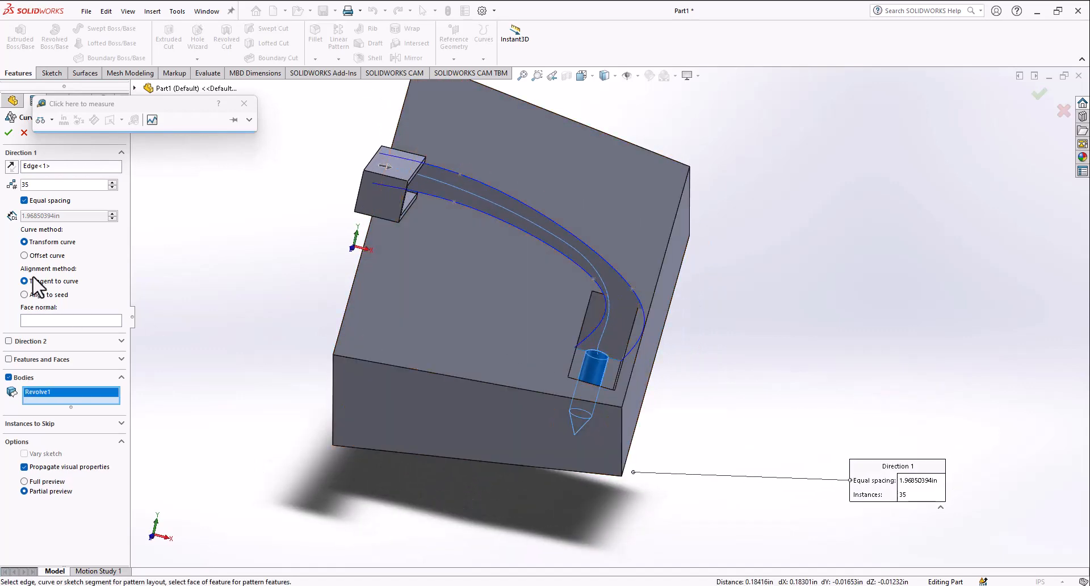
Set the pattern to Offset curve and Tangent to curve with equal spacing, using the boundary surface as the face normal
{"action": "middle_click_drag", "start_coordinate": [436, 398], "coordinate": [446, 336]}
{"action": "scroll", "coordinate": [589, 453], "scroll_direction": "down", "scroll_amount": 1}
{"action": "middle_click_drag", "start_coordinate": [589, 453], "coordinate": [585, 437]}
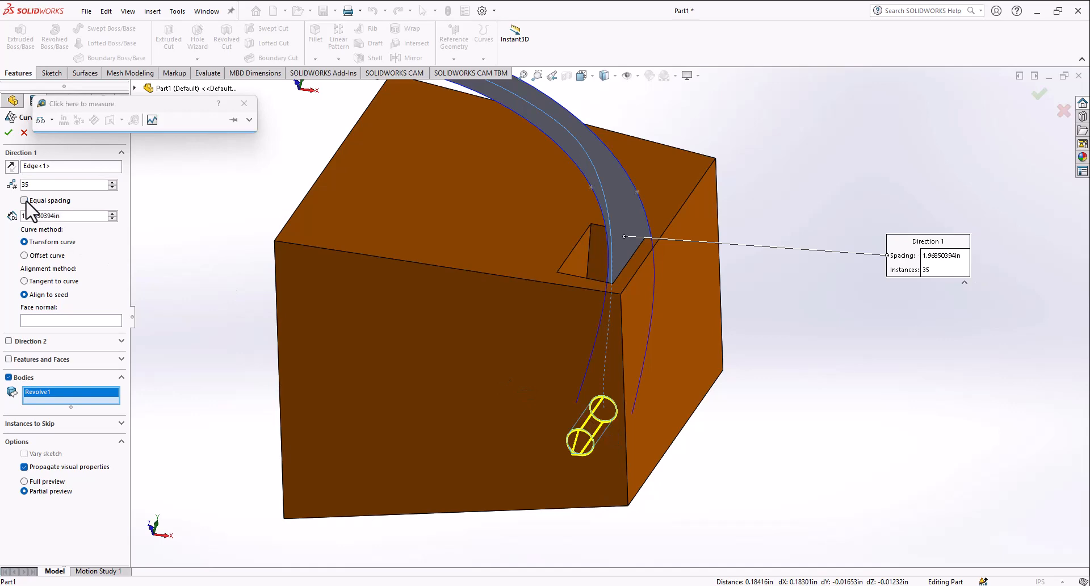
{"action": "middle_click_drag", "start_coordinate": [545, 398], "coordinate": [542, 501]}
{"action": "scroll", "coordinate": [610, 320], "scroll_direction": "down", "scroll_amount": 7}
{"action": "middle_click_drag", "start_coordinate": [609, 320], "coordinate": [586, 360]}
{"action": "scroll", "coordinate": [603, 340], "scroll_direction": "up", "scroll_amount": 8}
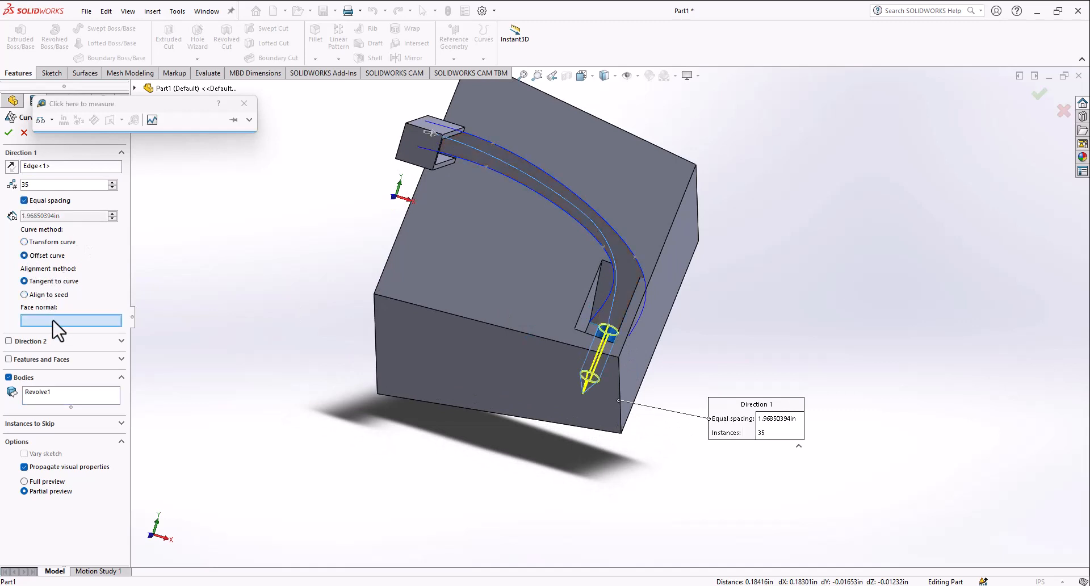
{"action": "left_click", "coordinate": [632, 267]}
{"action": "middle_click_drag", "start_coordinate": [636, 295], "coordinate": [574, 196]}
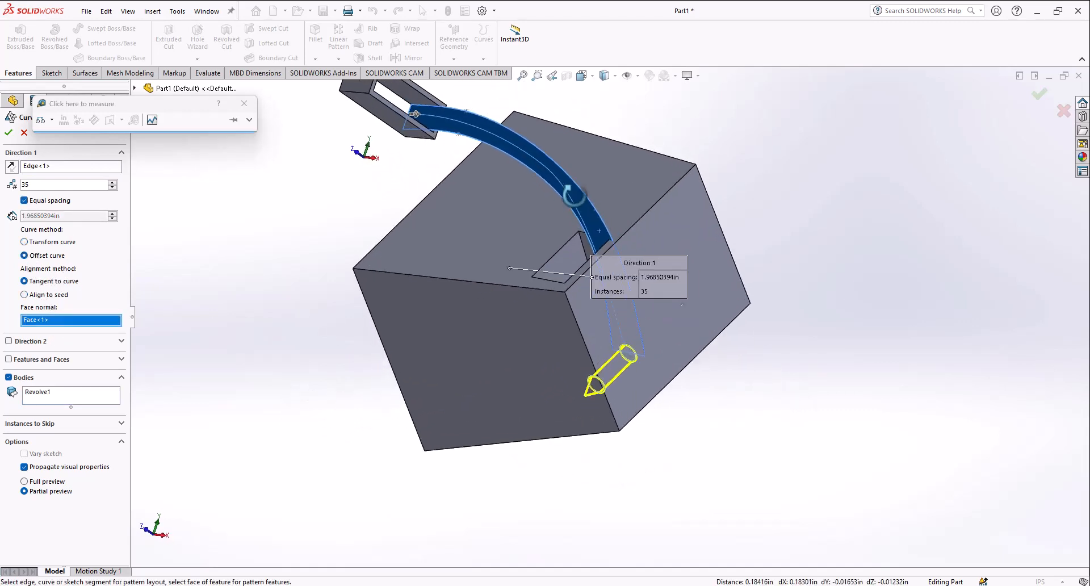
Reverse the pattern direction and create the pin pattern with 27 instances
{"action": "scroll", "coordinate": [630, 328], "scroll_direction": "down", "scroll_amount": 2}
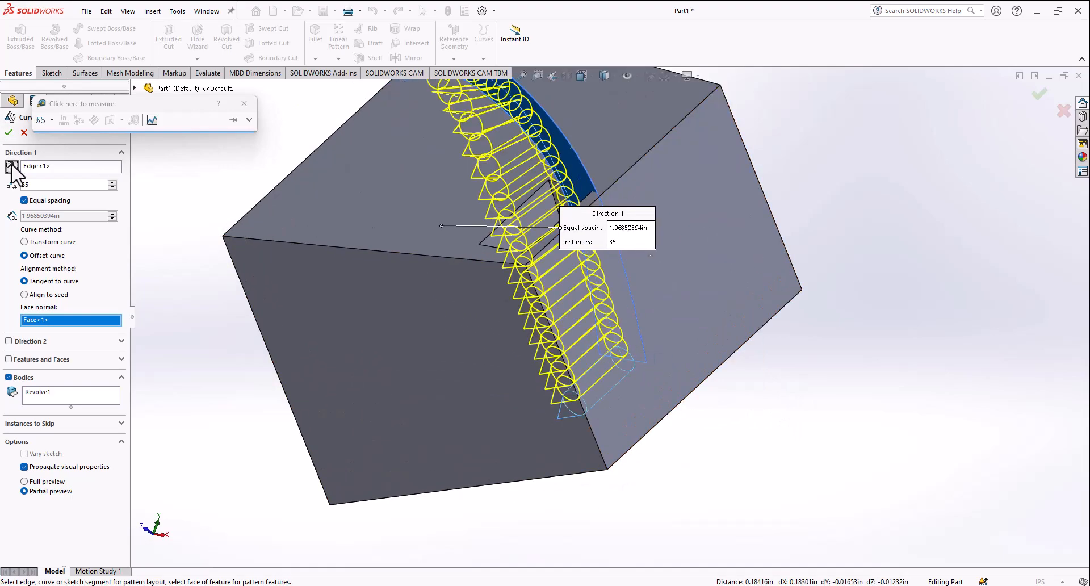
{"action": "middle_click_drag", "start_coordinate": [426, 255], "coordinate": [358, 449]}
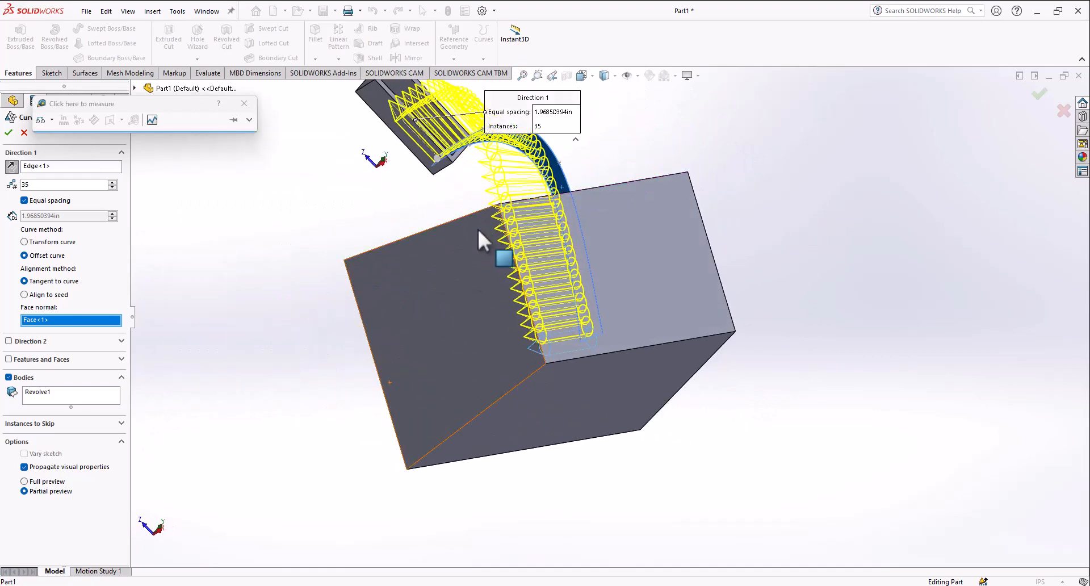
{"action": "middle_click_drag", "start_coordinate": [478, 230], "coordinate": [464, 256]}
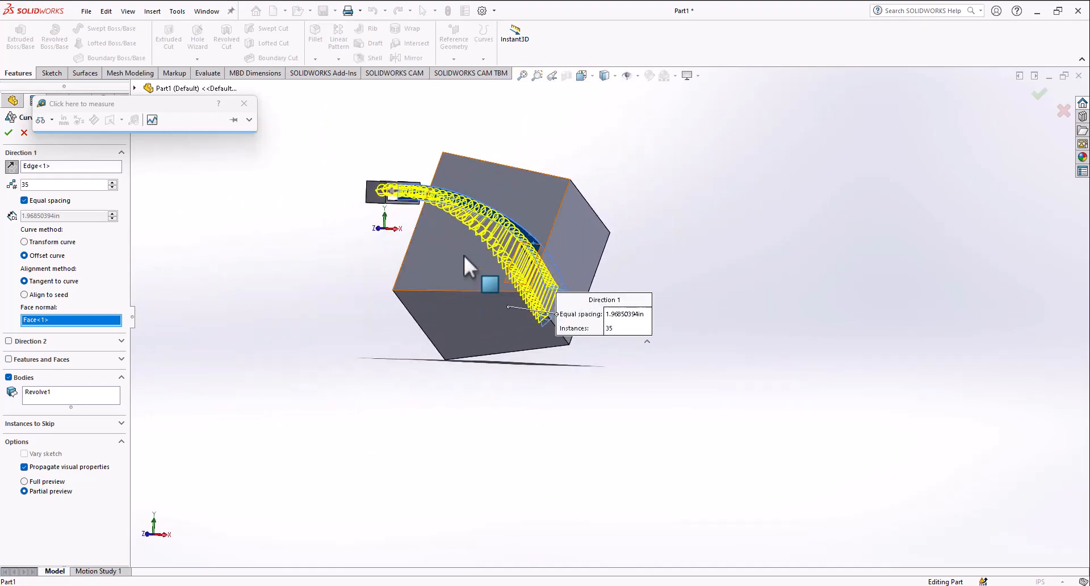
{"action": "scroll", "coordinate": [419, 188], "scroll_direction": "down", "scroll_amount": 2}
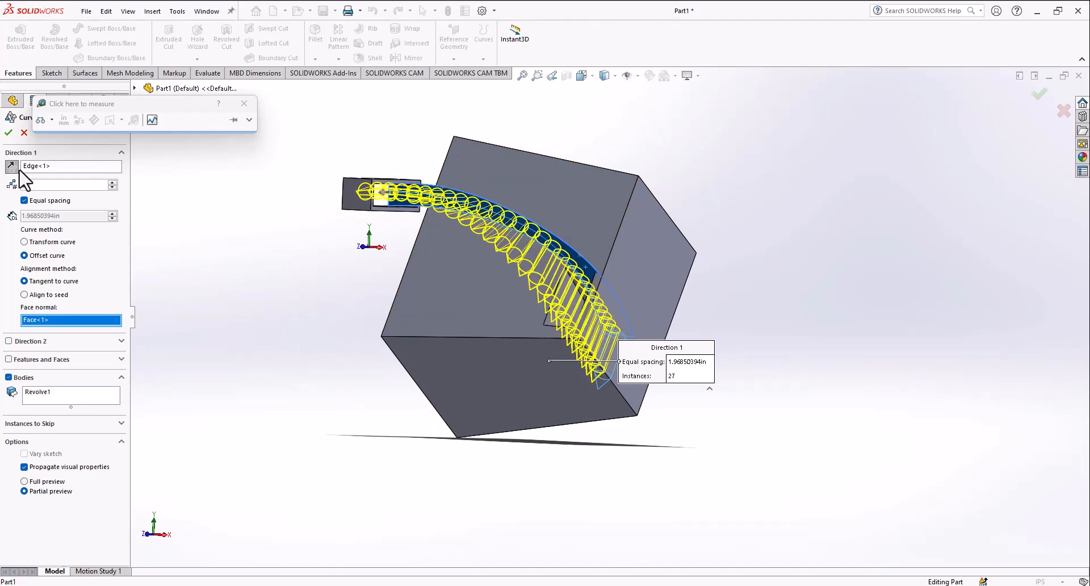
{"action": "left_click", "coordinate": [8, 133]}
{"action": "middle_click_drag", "start_coordinate": [448, 266], "coordinate": [433, 335]}
{"action": "middle_click_drag", "start_coordinate": [373, 222], "coordinate": [443, 132]}
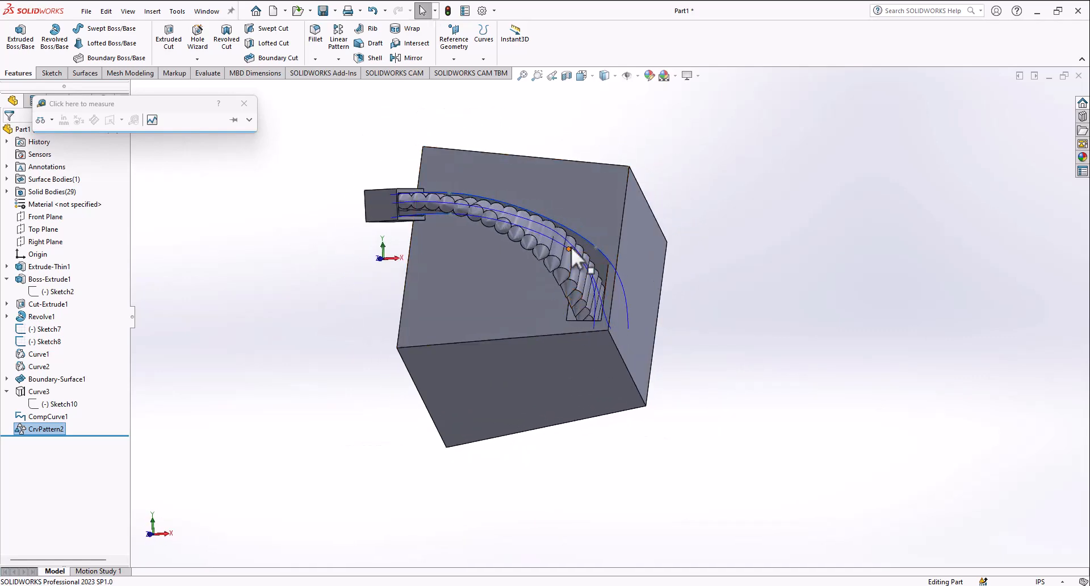
Hide the boundary surface together with its outer curve and the centre curve used for the pin pattern
{"action": "right_click", "coordinate": [593, 260]}
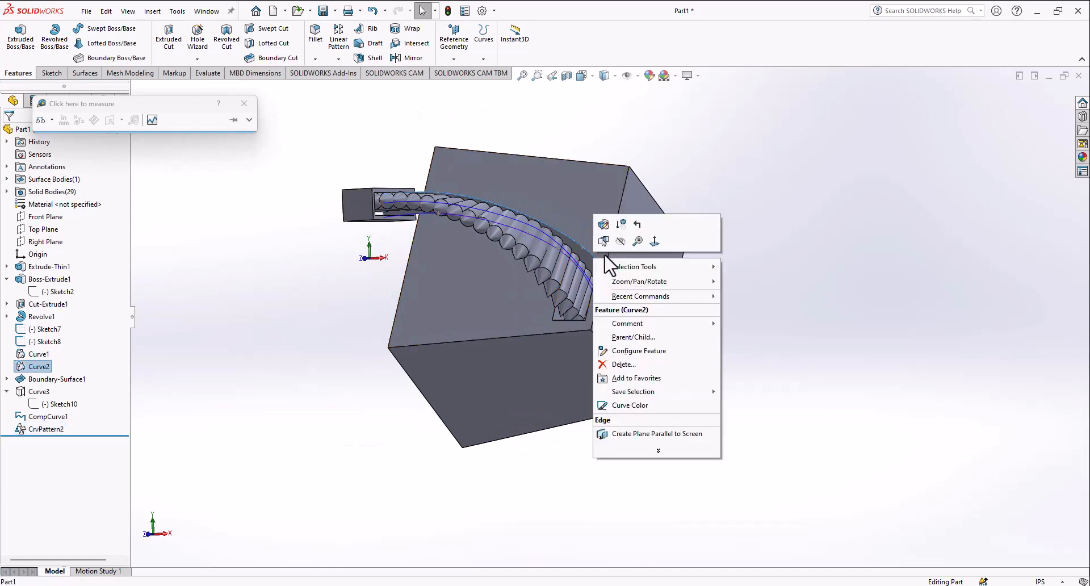
{"action": "key", "text": "Escape"}
{"action": "right_click", "coordinate": [590, 267]}
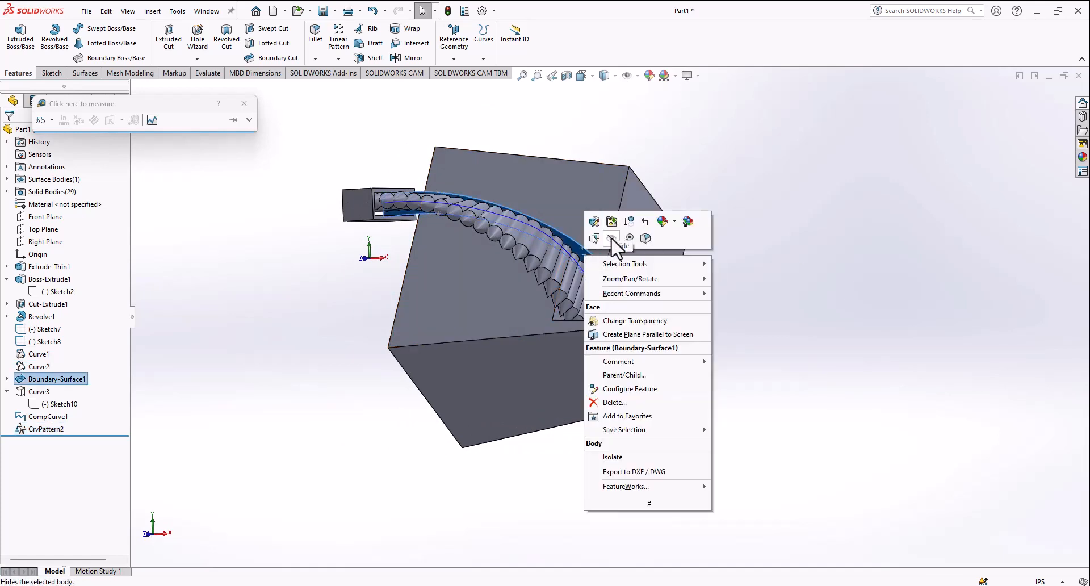
{"action": "left_click", "coordinate": [612, 238]}
{"action": "right_click", "coordinate": [576, 259]}
{"action": "left_click", "coordinate": [581, 249]}
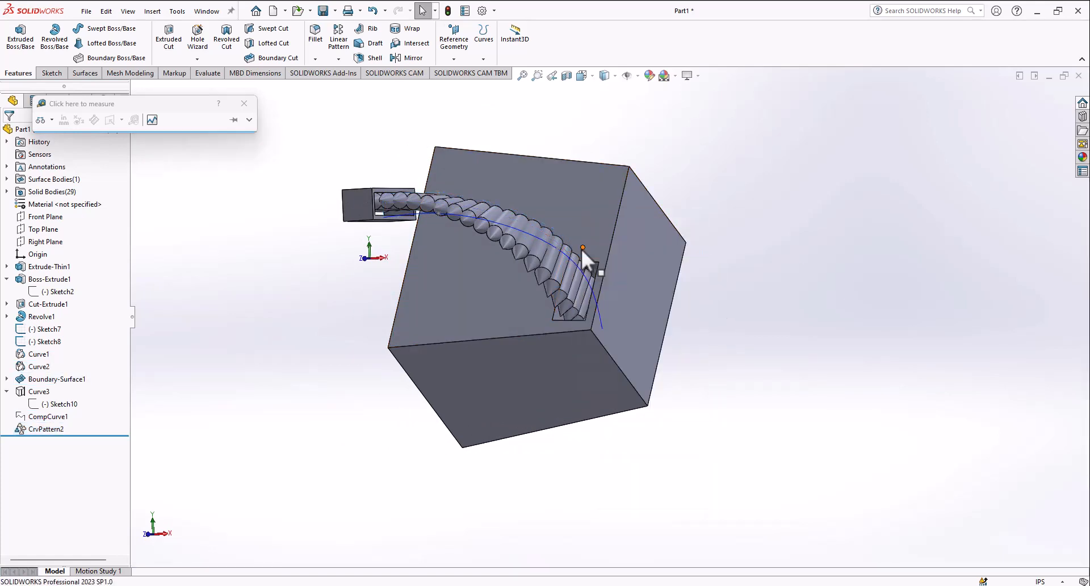